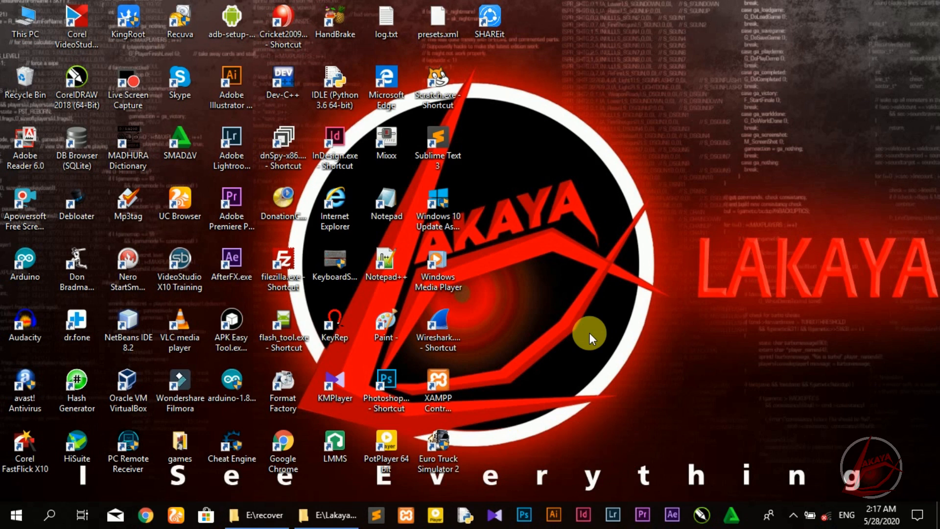
Step: Refresh the desktop twice and inspect the Recuva shortcut's context options
right_click(567, 137)
click(593, 179)
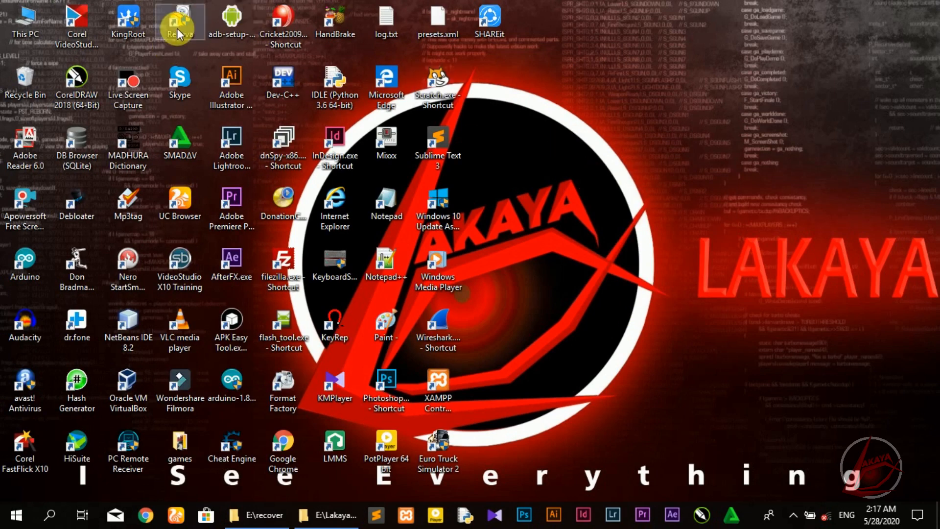
right_click(198, 27)
click(178, 21)
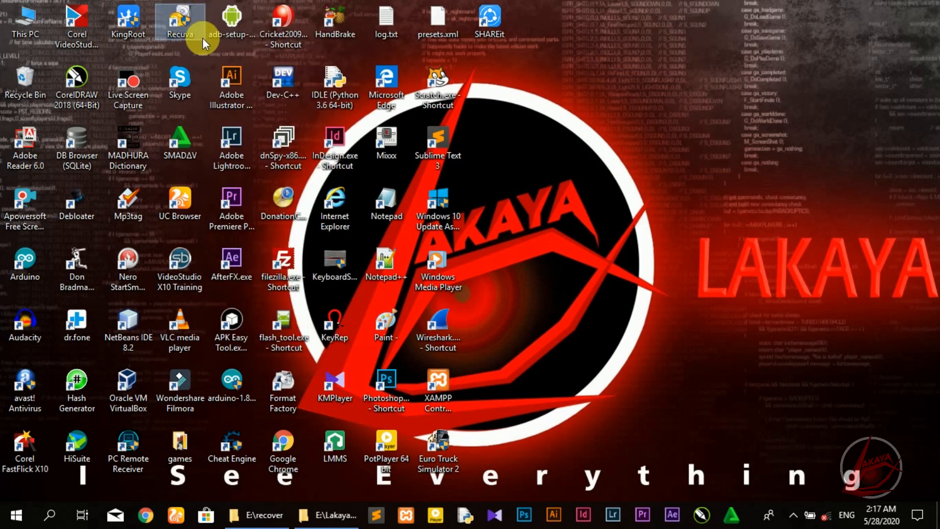
right_click(194, 17)
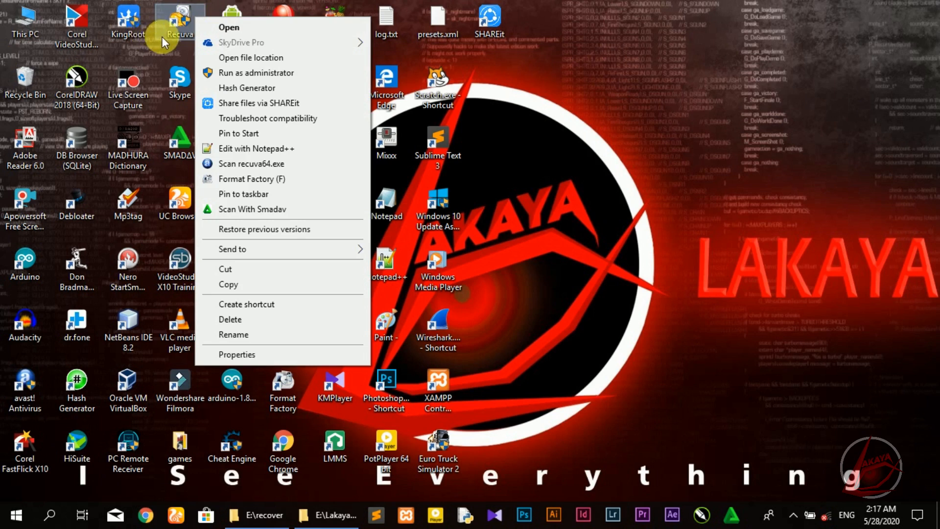
right_click(663, 51)
click(676, 86)
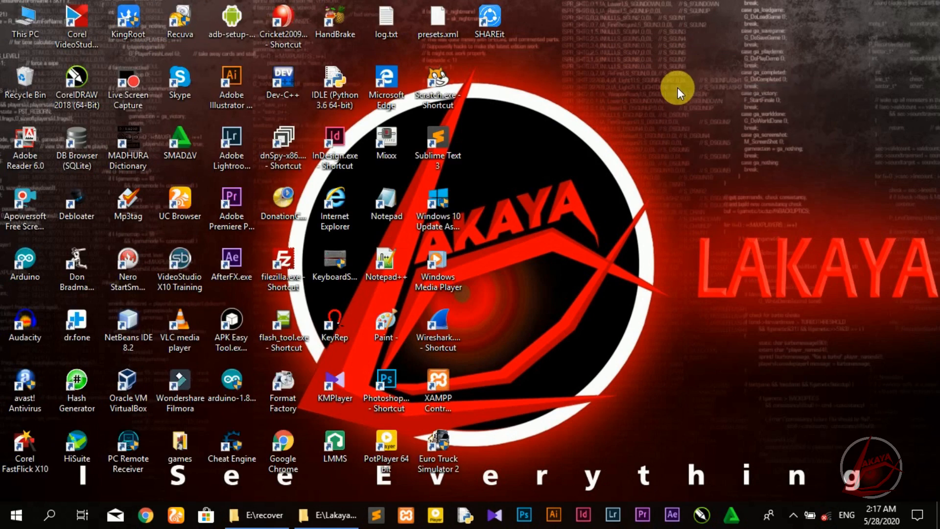
double_click(7, 17)
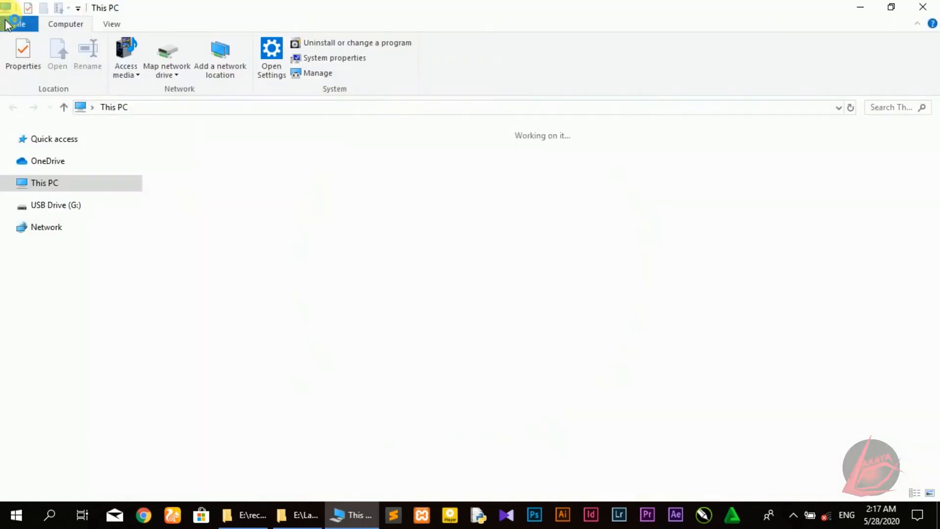
click(189, 298)
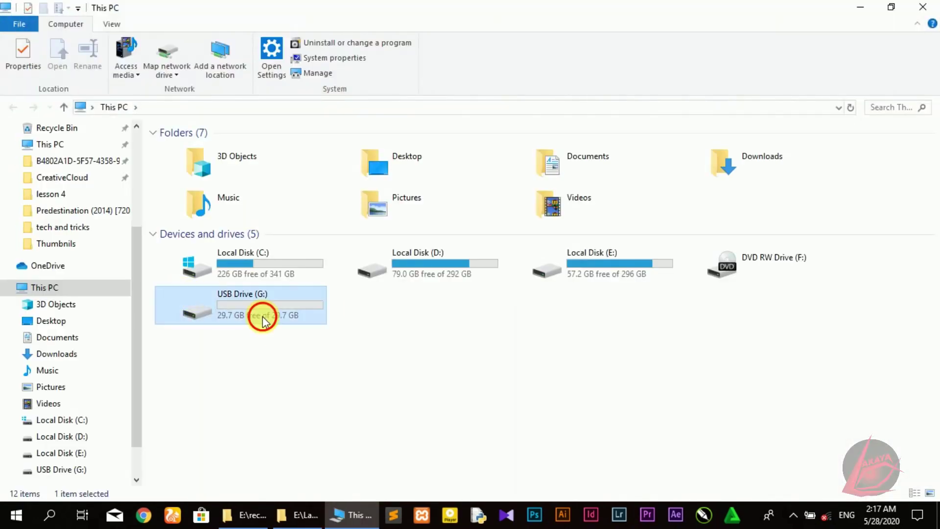
right_click(424, 316)
click(456, 358)
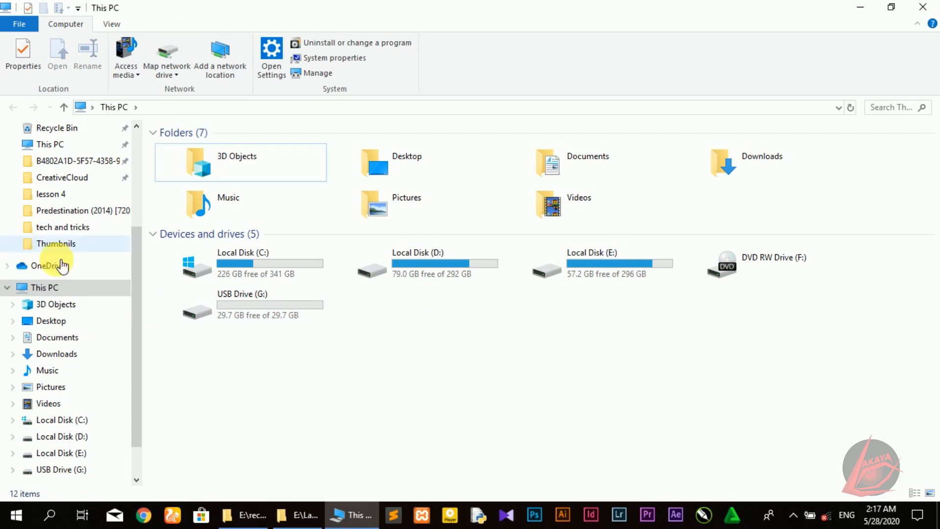
click(291, 313)
right_click(406, 297)
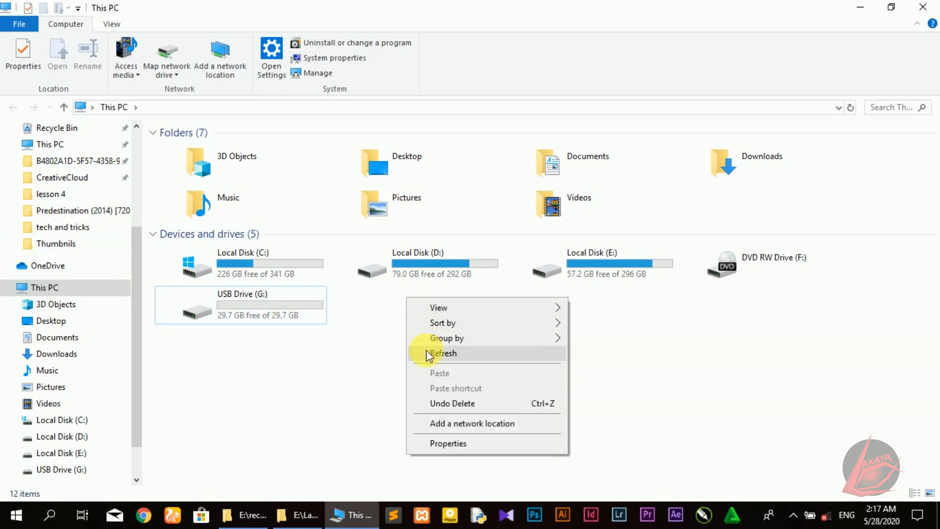
click(439, 353)
click(271, 320)
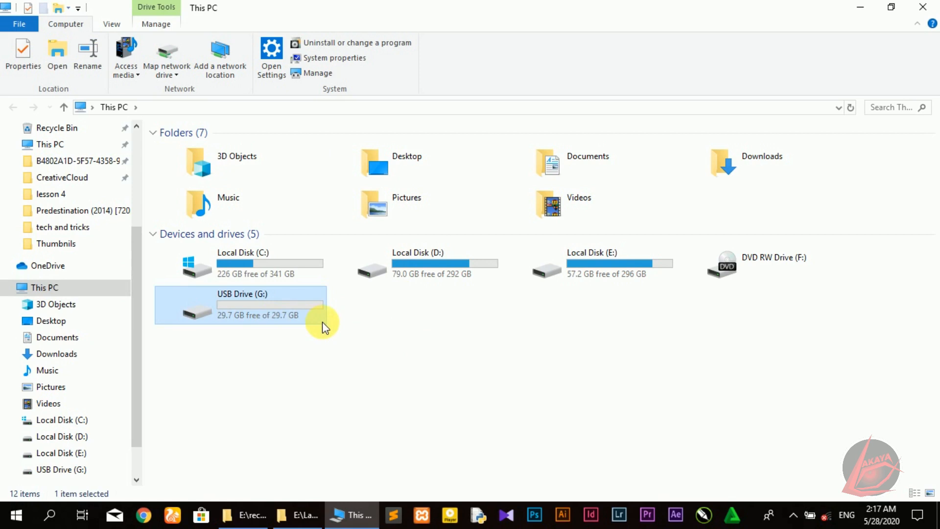
double_click(270, 297)
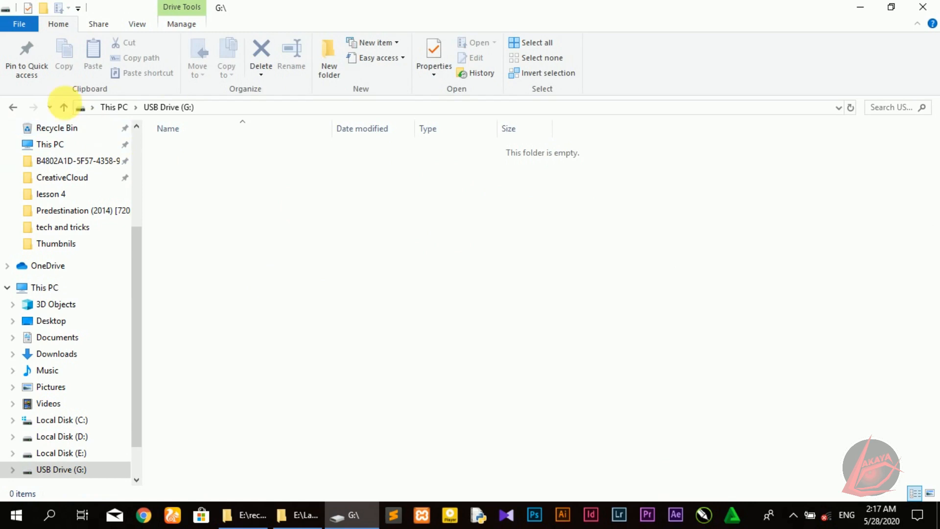
click(12, 107)
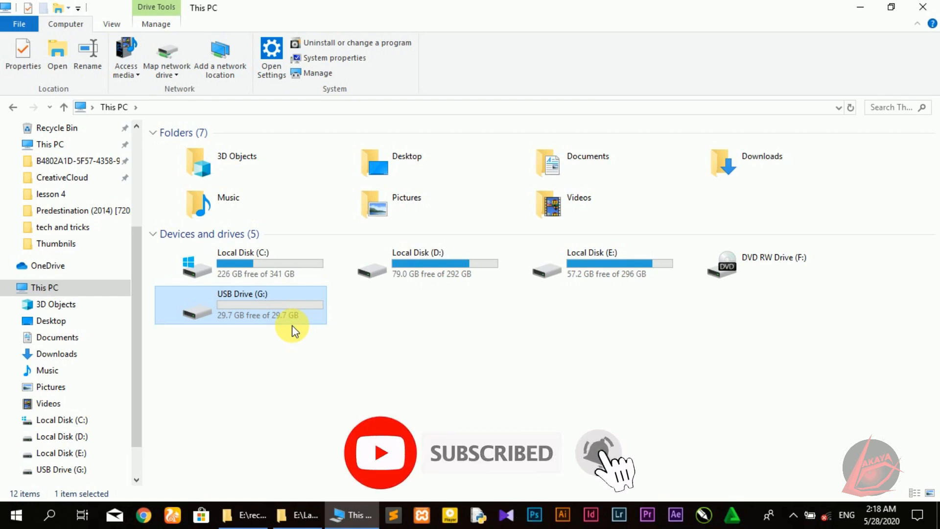
Step: Start Recuva's Scan for deleted files on USB Drive (G:) from its context menu
right_click(281, 308)
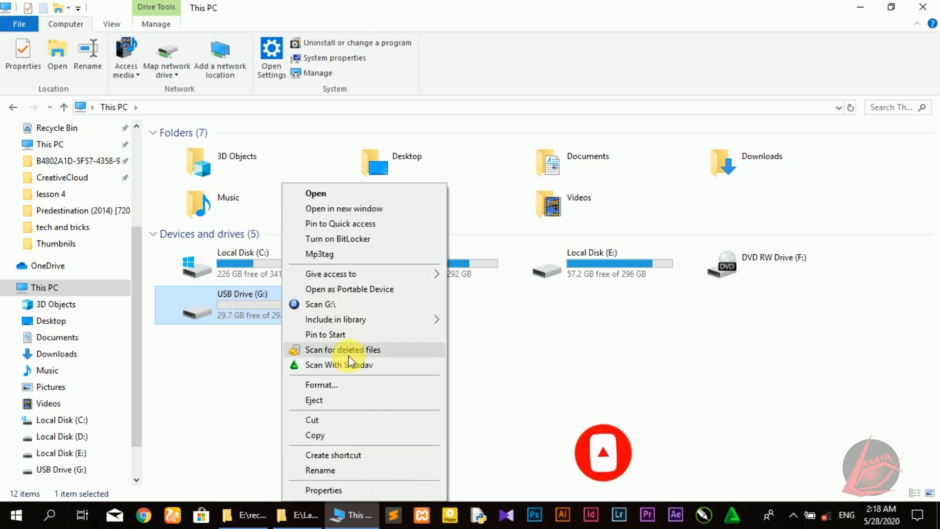
click(321, 351)
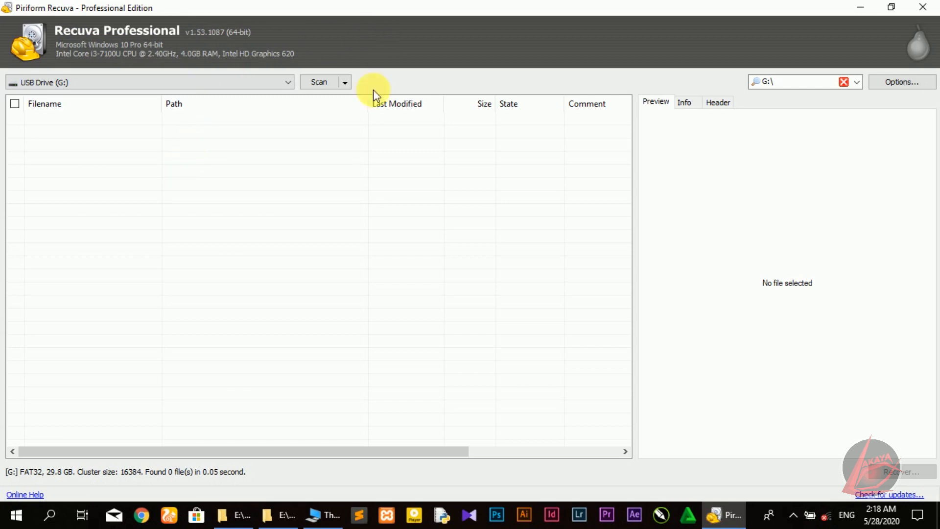
Step: Run the Recuva scan of drive G: for deleted files
click(320, 82)
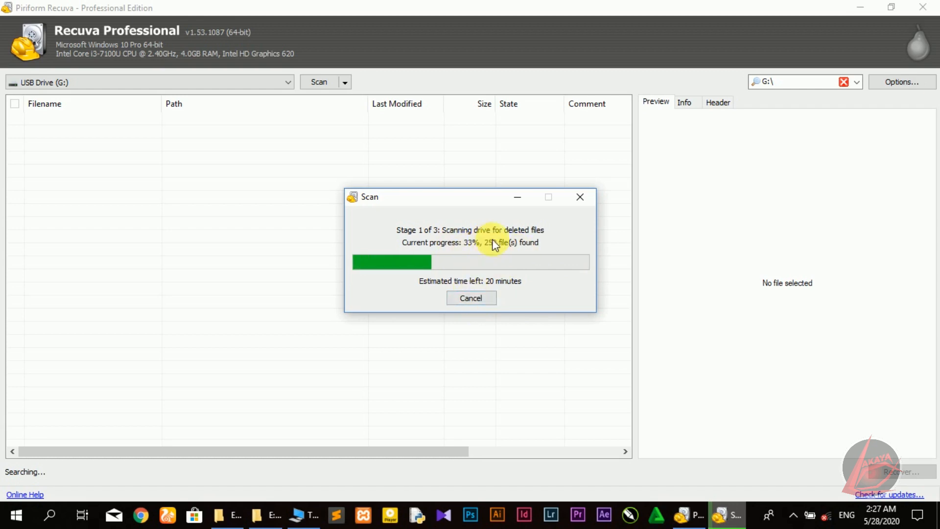
Step: Cancel the scan and browse the partial results list of 258 found files
click(459, 297)
scroll(207, 216, down, 5)
scroll(209, 215, up, 5)
scroll(208, 206, up, 5)
scroll(209, 207, up, 5)
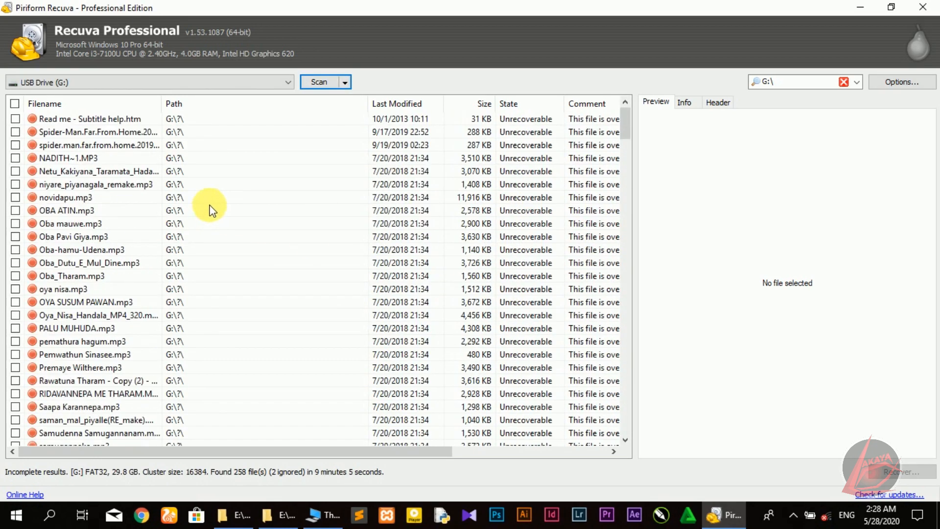
scroll(208, 211, down, 5)
scroll(382, 212, down, 10)
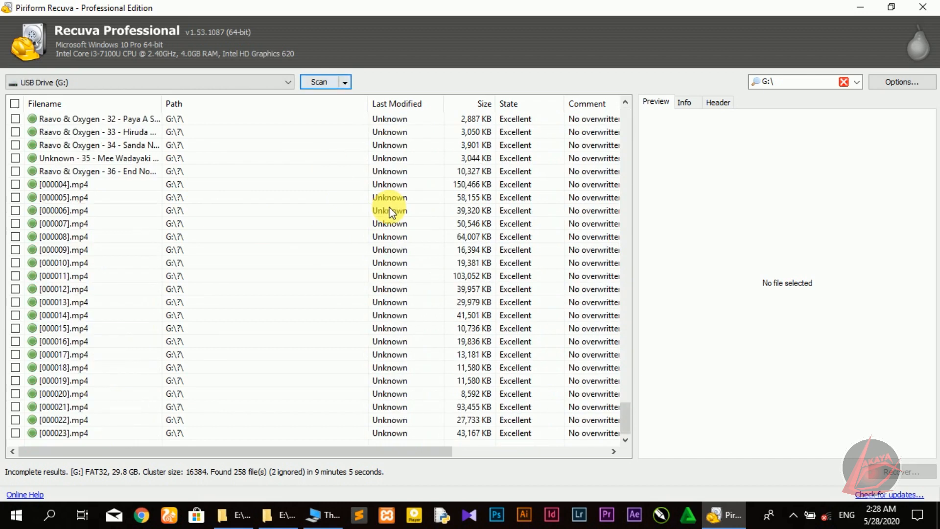
scroll(390, 212, up, 5)
scroll(389, 212, up, 5)
scroll(389, 212, up, 5)
scroll(243, 176, down, 5)
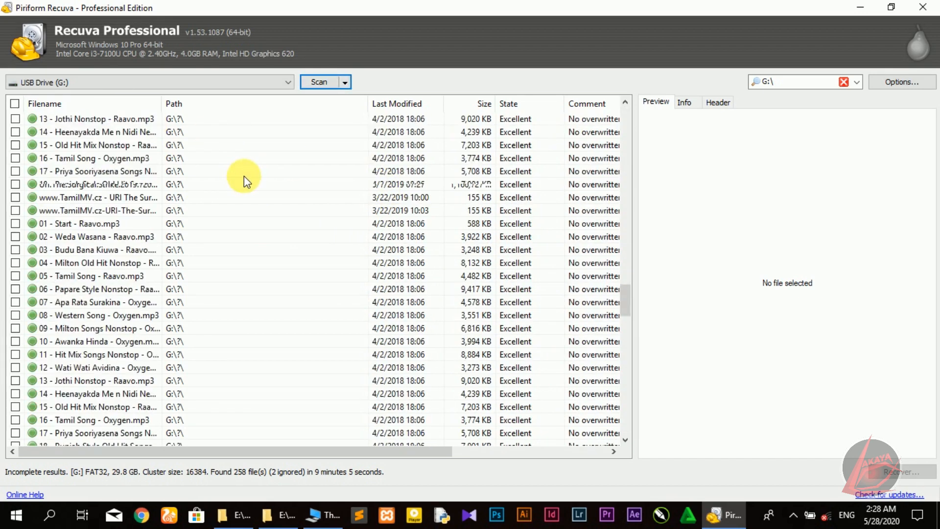
scroll(244, 176, down, 5)
scroll(243, 174, down, 3)
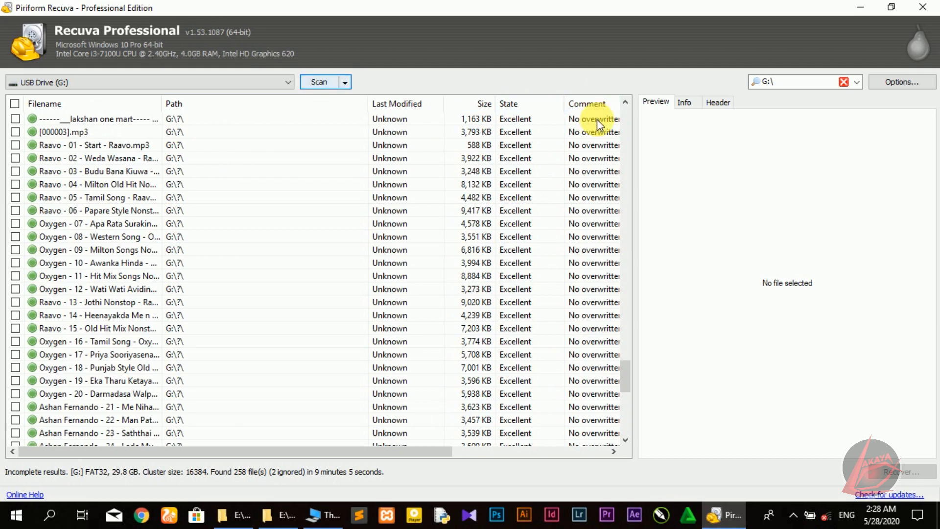
click(614, 450)
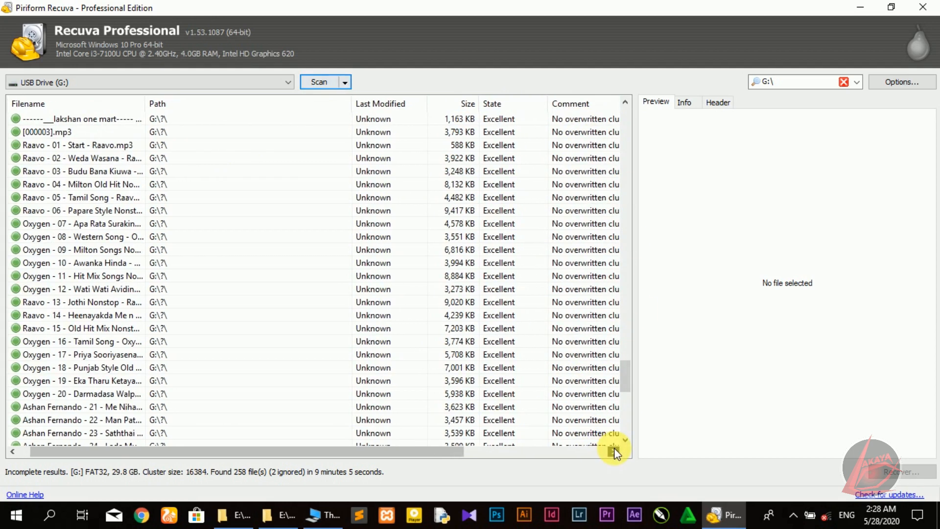
click(614, 447)
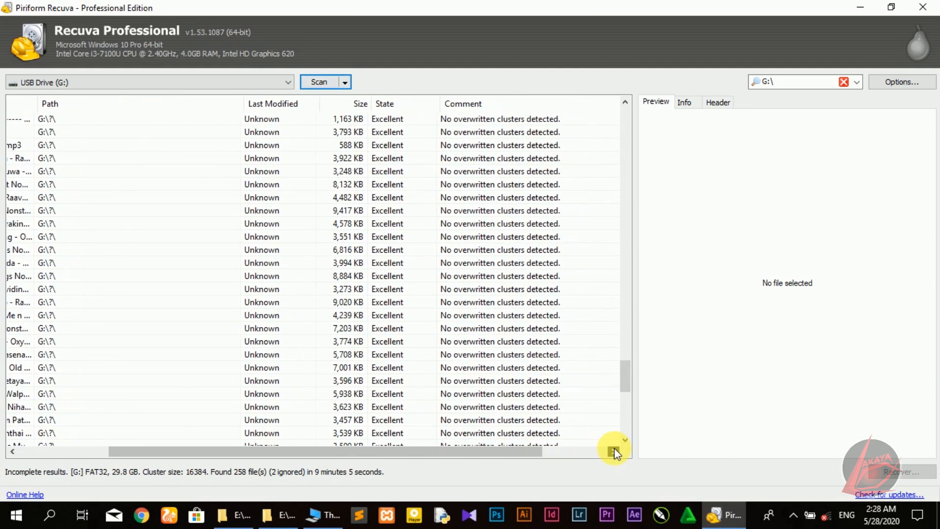
click(614, 447)
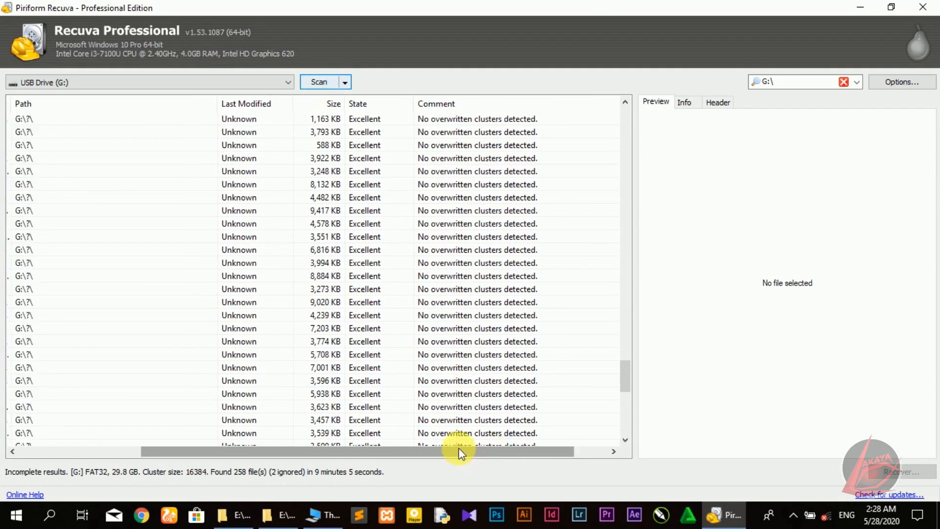
drag(453, 446, 294, 434)
scroll(110, 294, up, 10)
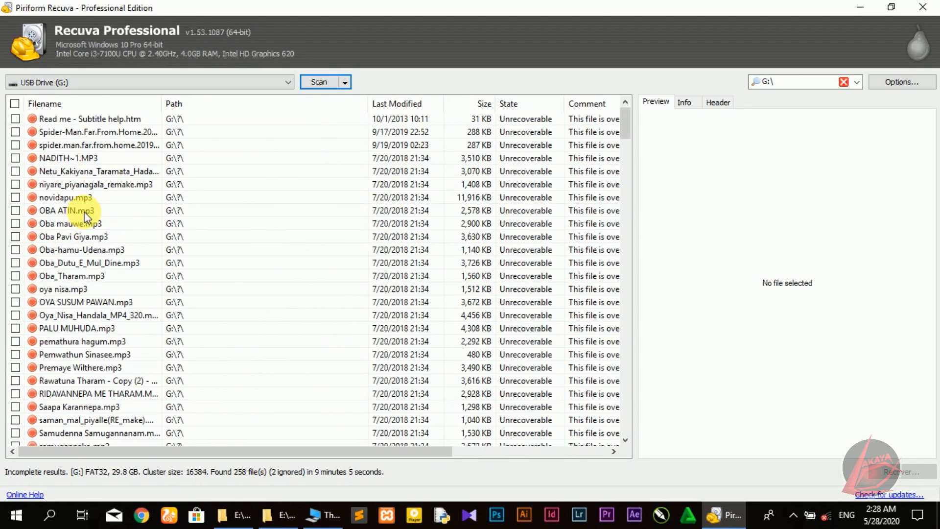
click(39, 129)
click(38, 120)
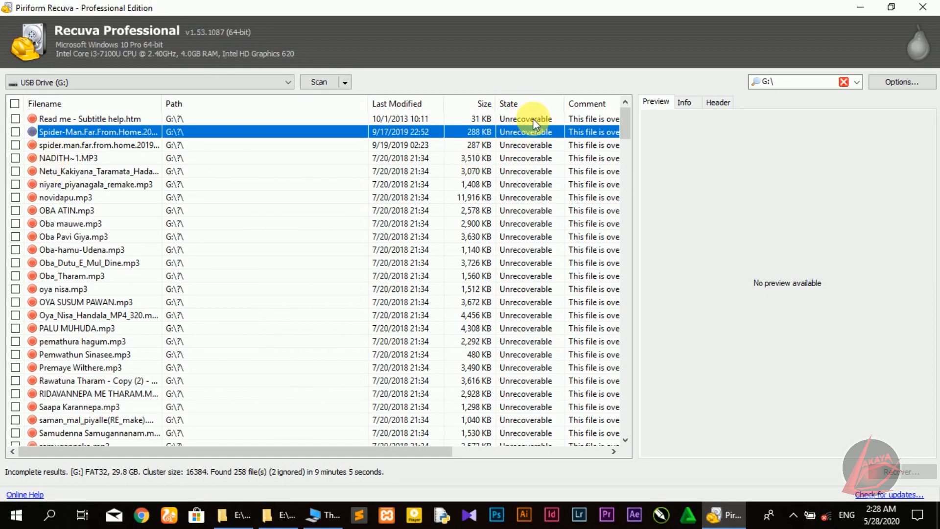
scroll(309, 221, down, 8)
scroll(299, 217, down, 5)
scroll(300, 217, down, 5)
scroll(300, 218, down, 10)
scroll(300, 217, up, 4)
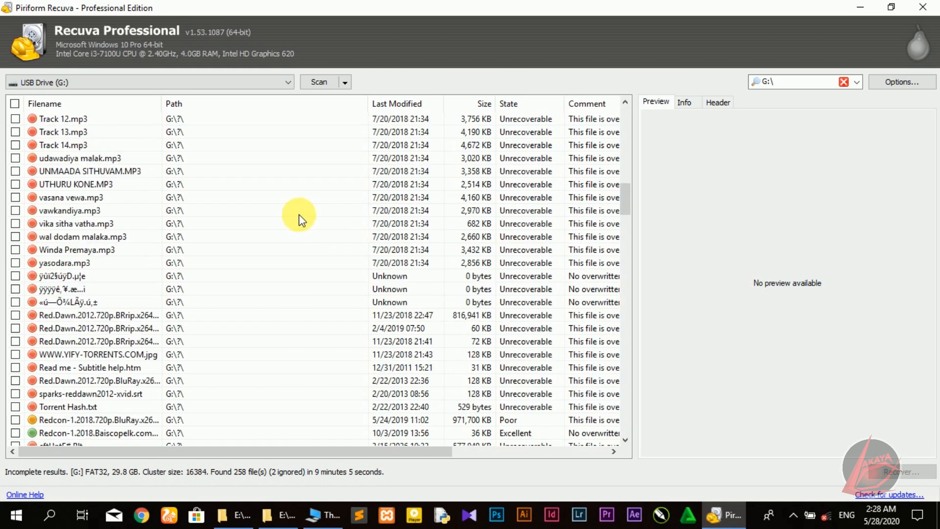
scroll(300, 218, down, 8)
scroll(300, 218, up, 8)
scroll(300, 218, down, 8)
scroll(300, 217, up, 10)
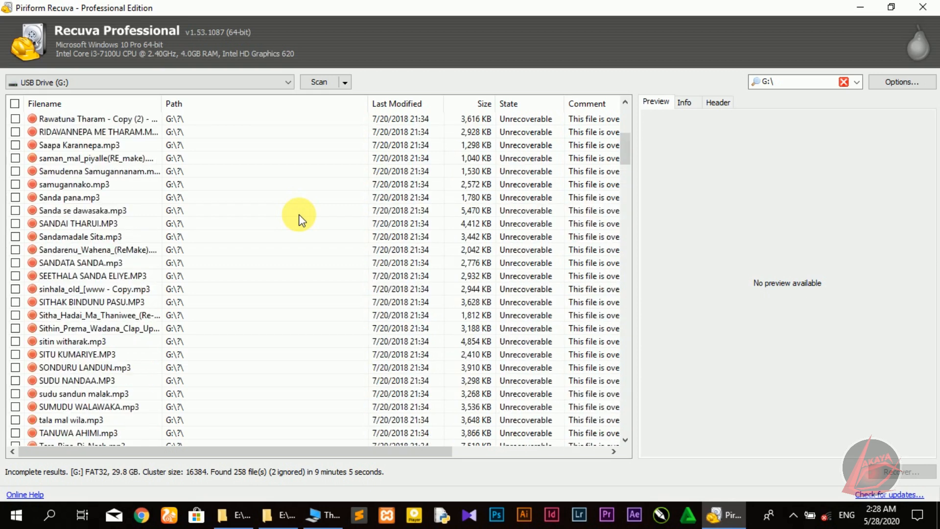
scroll(300, 217, up, 8)
scroll(300, 217, down, 7)
click(147, 210)
scroll(282, 217, down, 8)
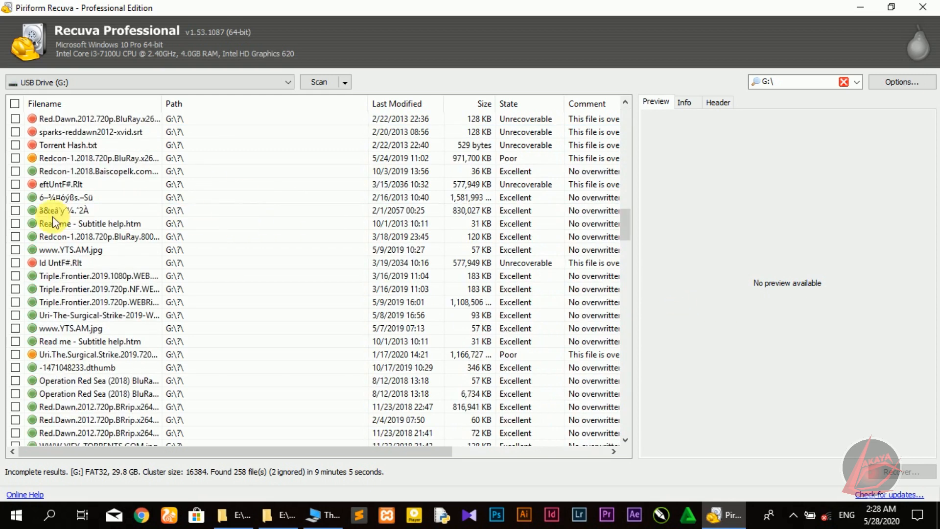
click(92, 237)
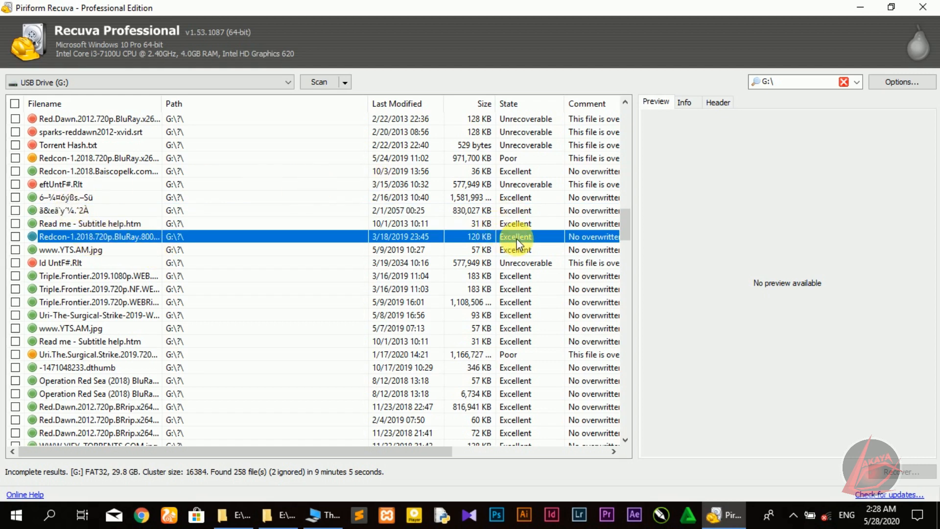
click(526, 132)
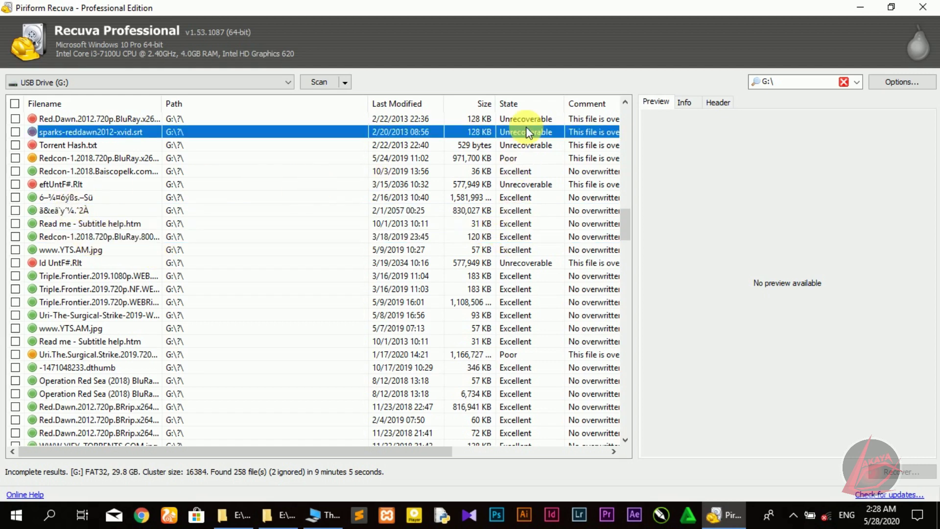
click(516, 237)
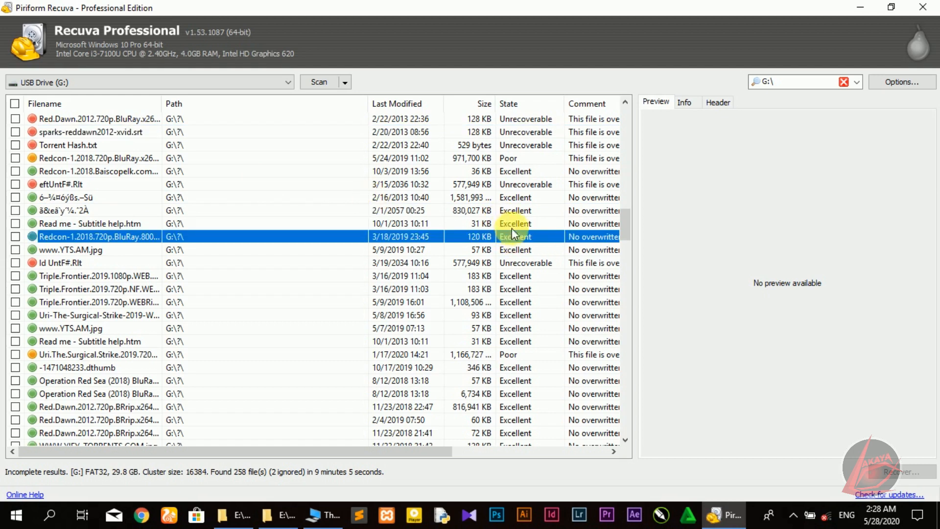
click(111, 158)
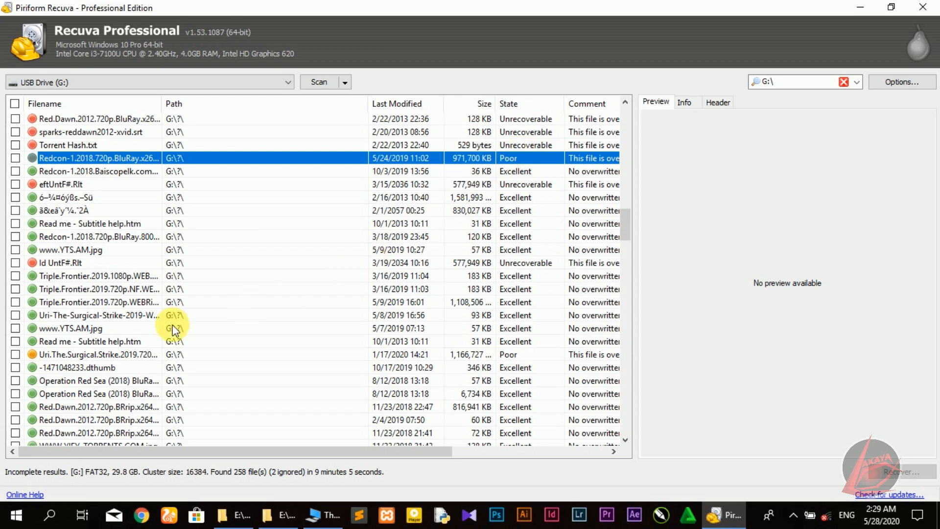
scroll(175, 314, down, 15)
scroll(174, 314, down, 10)
scroll(178, 314, up, 10)
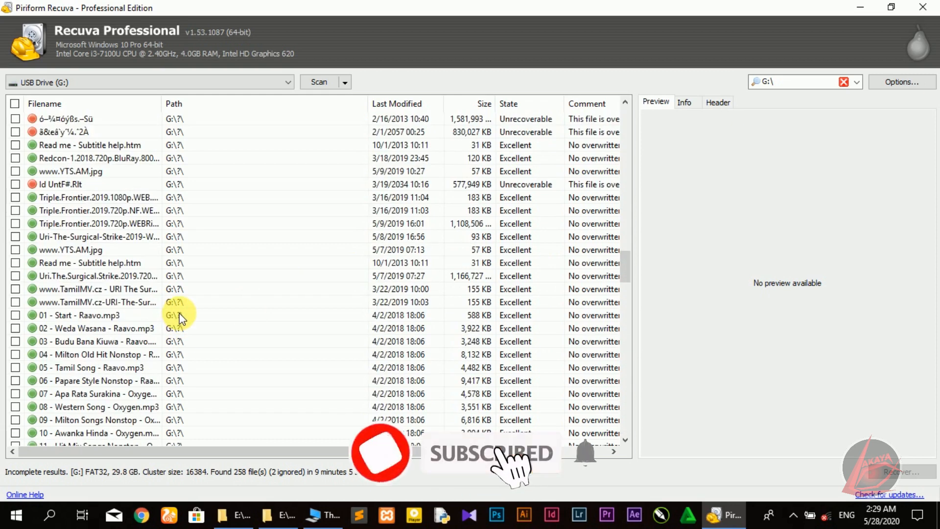
scroll(179, 313, down, 15)
scroll(178, 314, up, 10)
scroll(178, 315, up, 10)
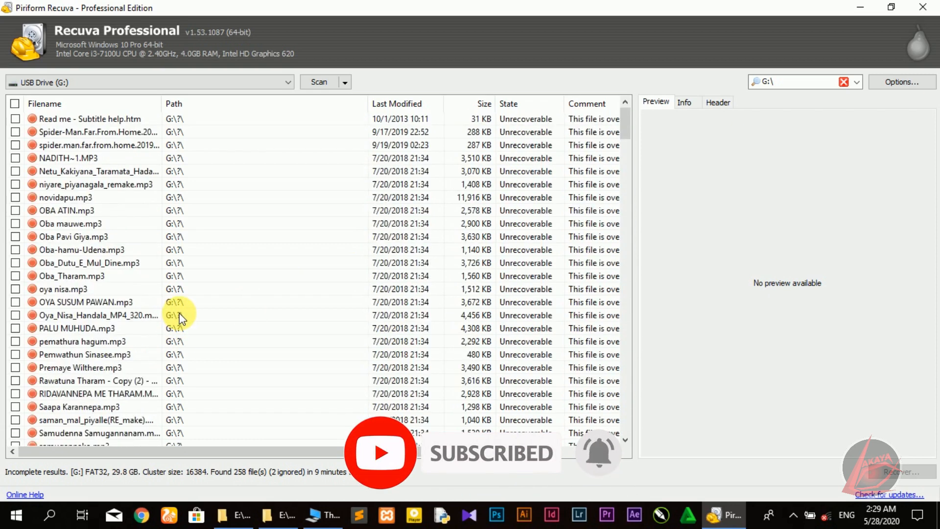
scroll(148, 198, down, 10)
scroll(359, 214, down, 10)
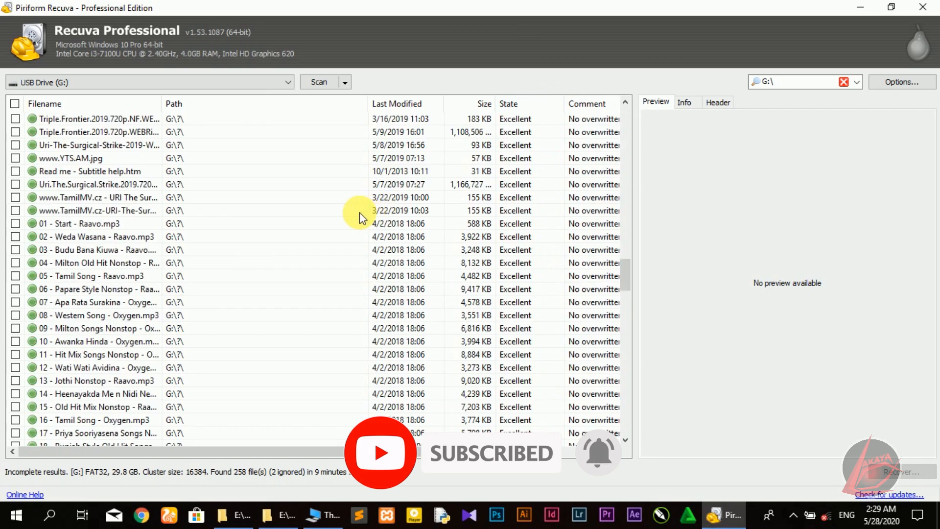
scroll(359, 212, down, 10)
scroll(358, 212, down, 10)
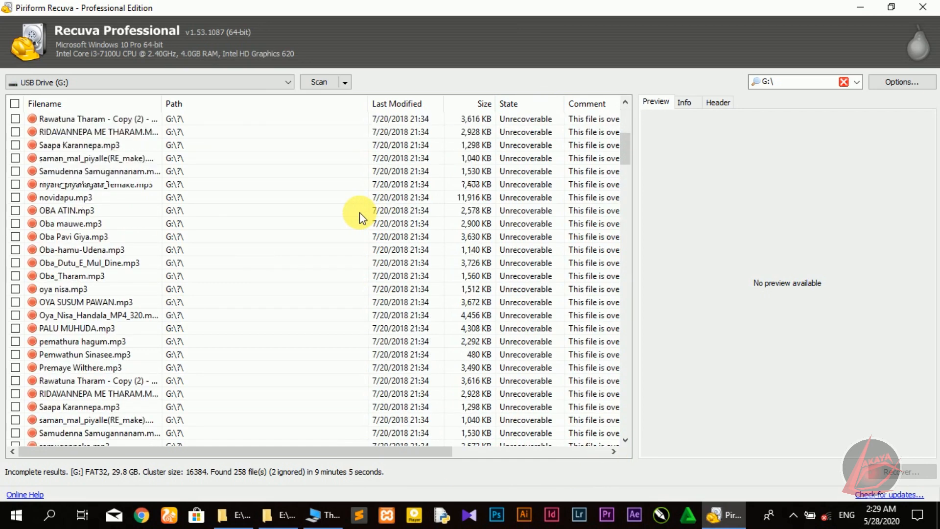
scroll(359, 212, up, 10)
click(105, 171)
click(125, 236)
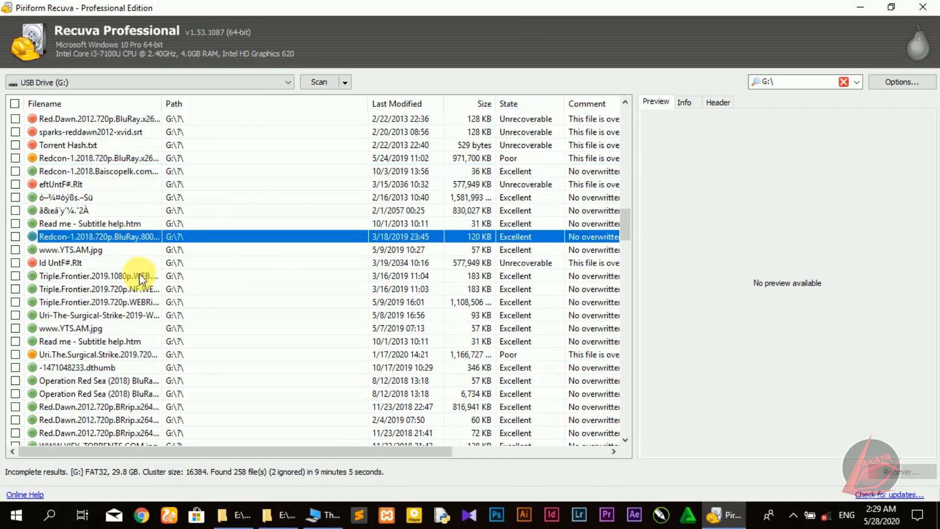
click(130, 249)
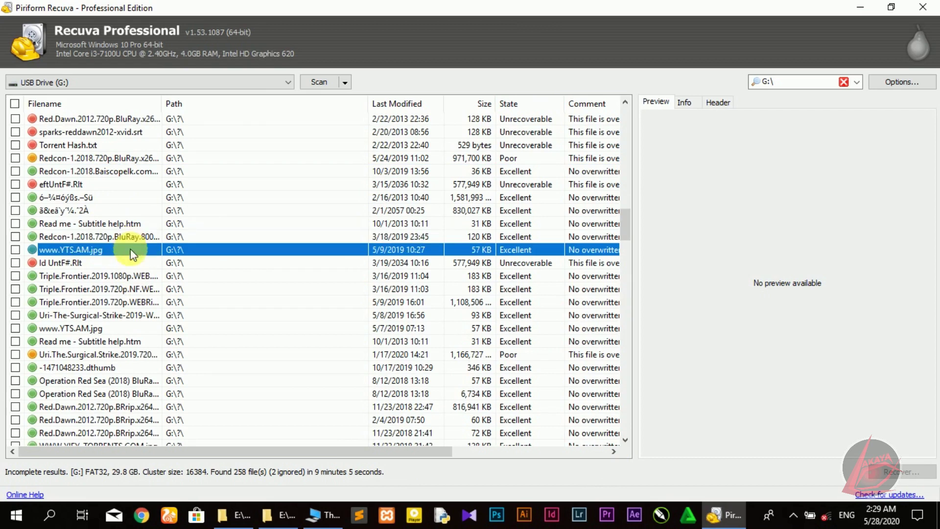
click(140, 289)
scroll(139, 293, up, 3)
click(105, 223)
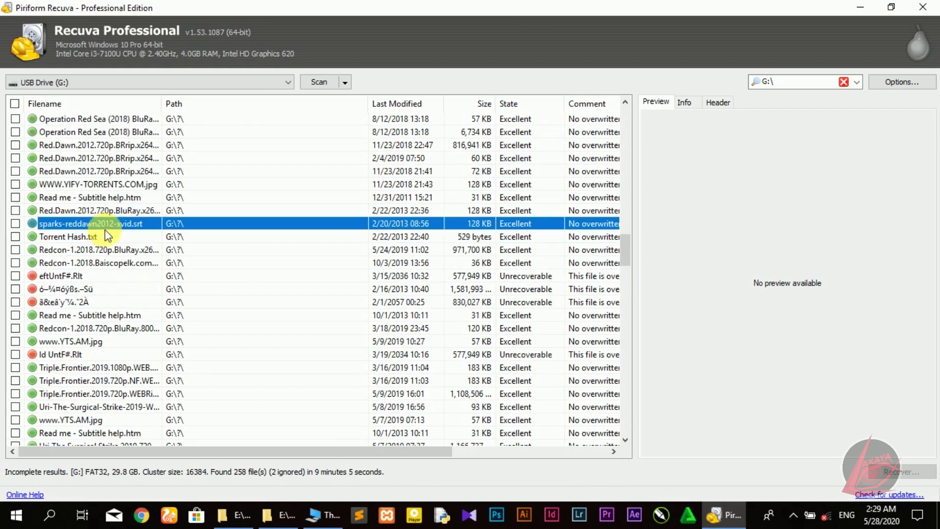
click(109, 184)
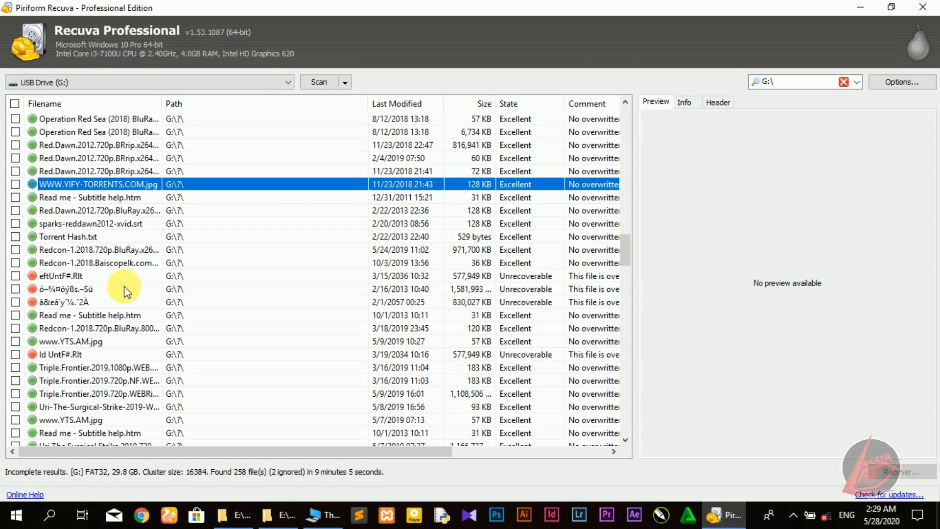
scroll(124, 291, down, 5)
scroll(103, 286, down, 5)
scroll(102, 287, down, 5)
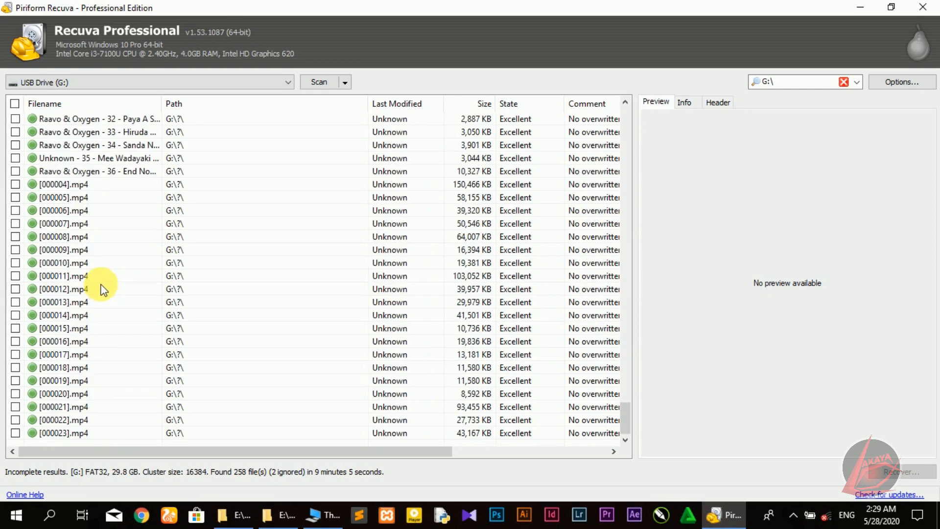
scroll(102, 287, up, 5)
scroll(102, 280, up, 5)
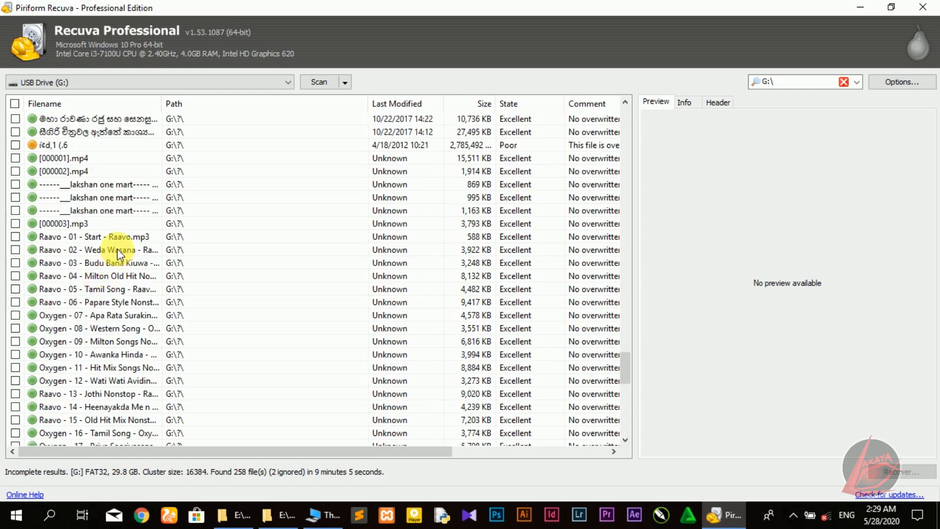
click(169, 250)
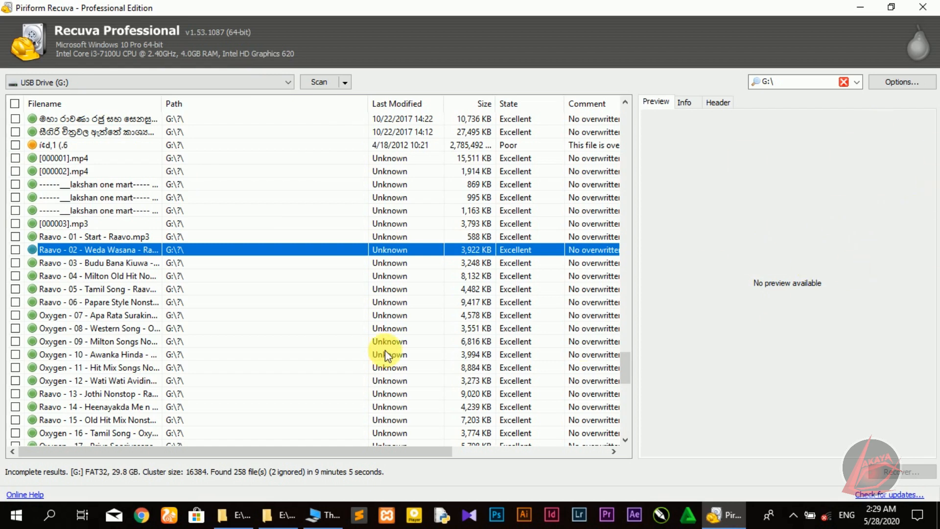
scroll(118, 282, down, 7)
scroll(118, 281, down, 7)
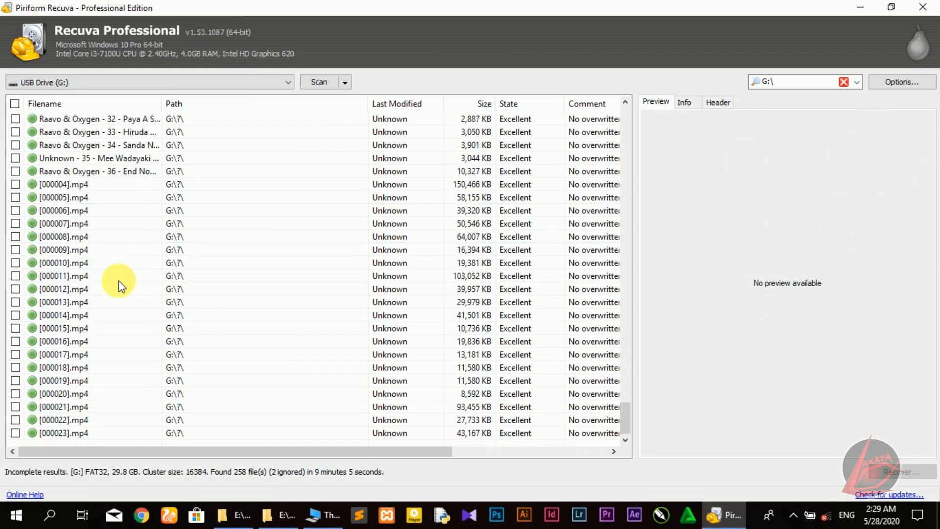
click(89, 394)
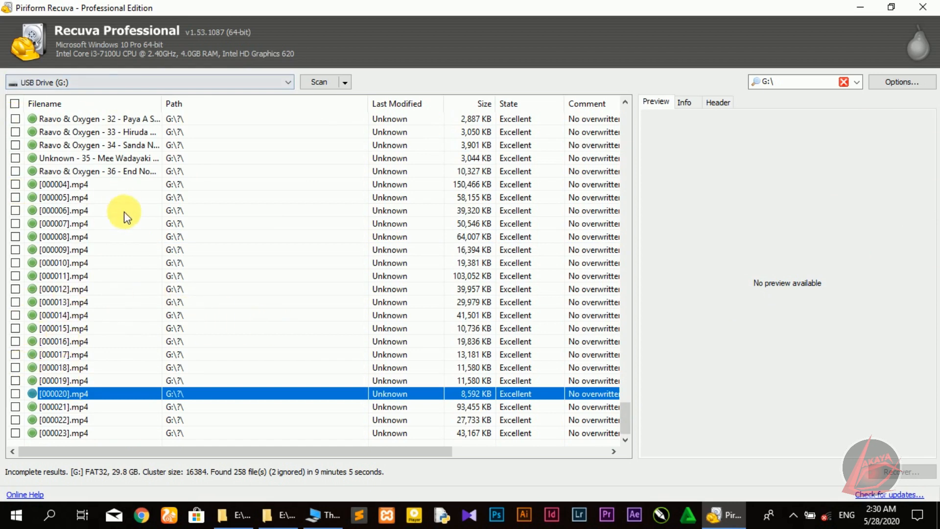
scroll(129, 217, up, 7)
scroll(139, 221, down, 7)
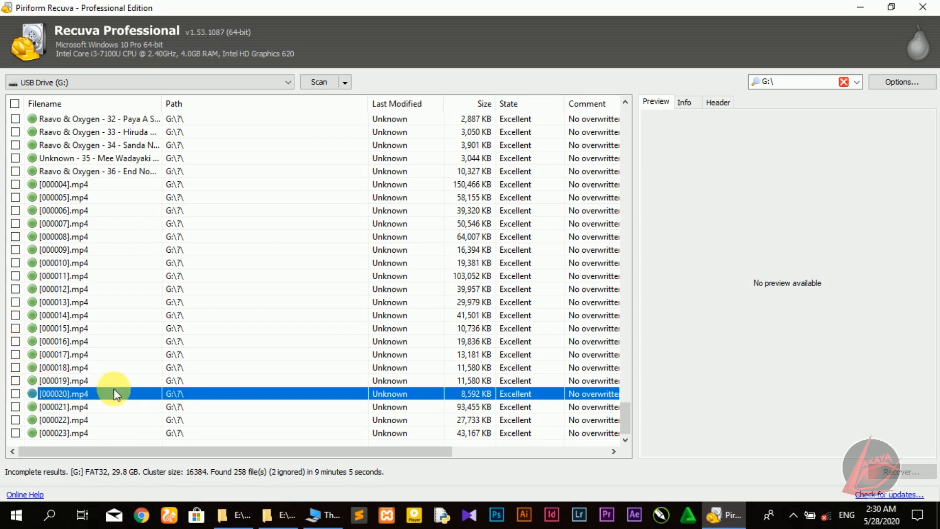
Step: Tick [000020].mp4 and the Raavo & Oxygen - 34 track for recovery
click(15, 395)
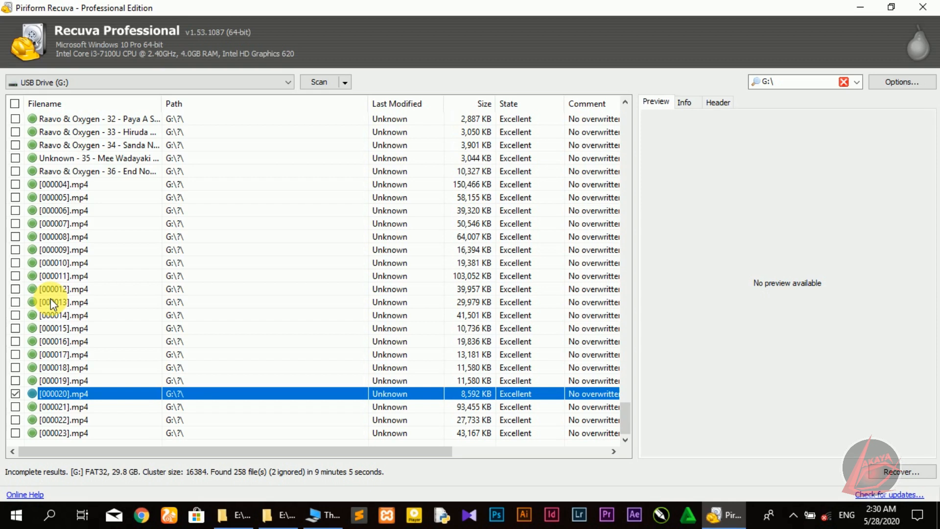
click(21, 318)
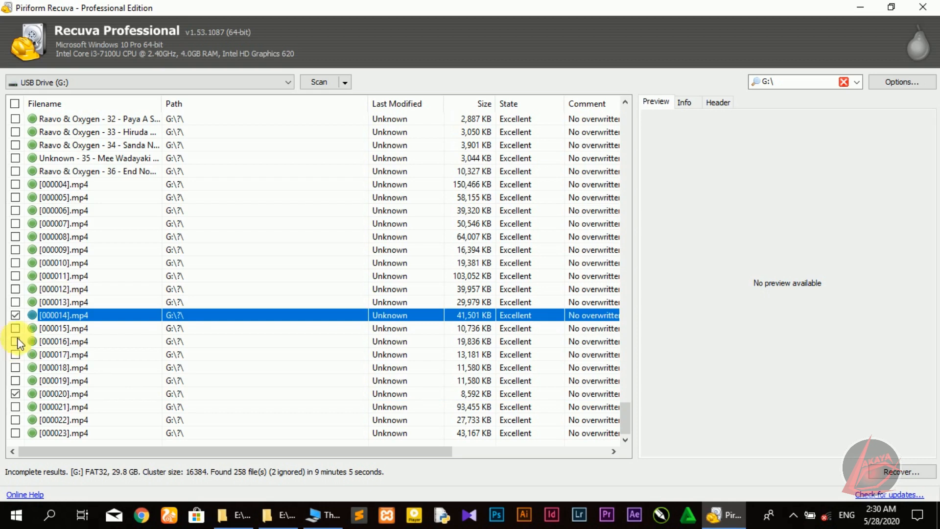
scroll(16, 220, up, 5)
scroll(16, 220, up, 5)
scroll(16, 286, up, 5)
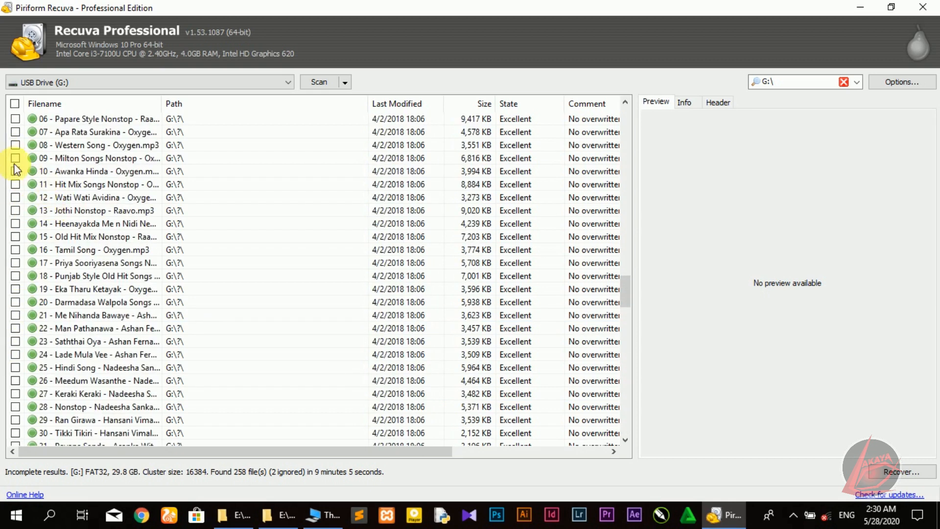
scroll(73, 198, down, 5)
scroll(44, 308, down, 5)
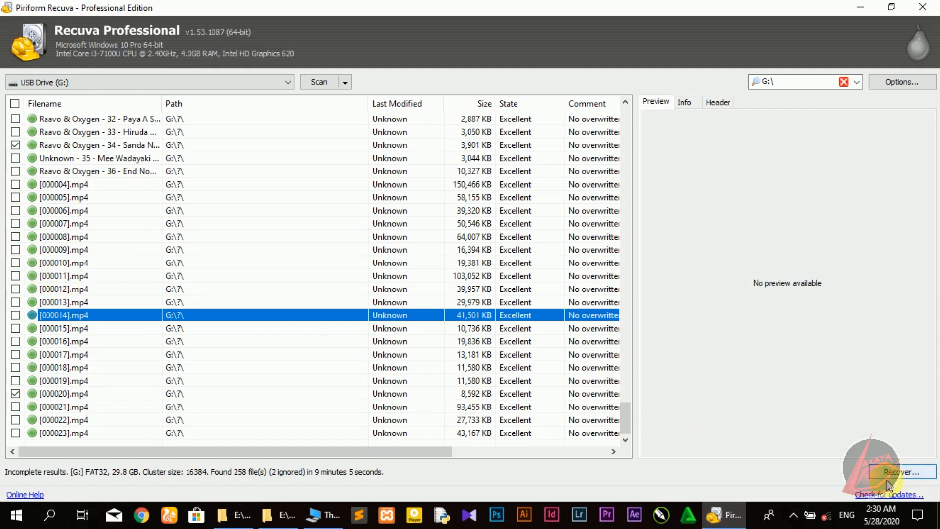
Step: Recover the checked files into the recover folder on Local Disk (E:)
click(924, 475)
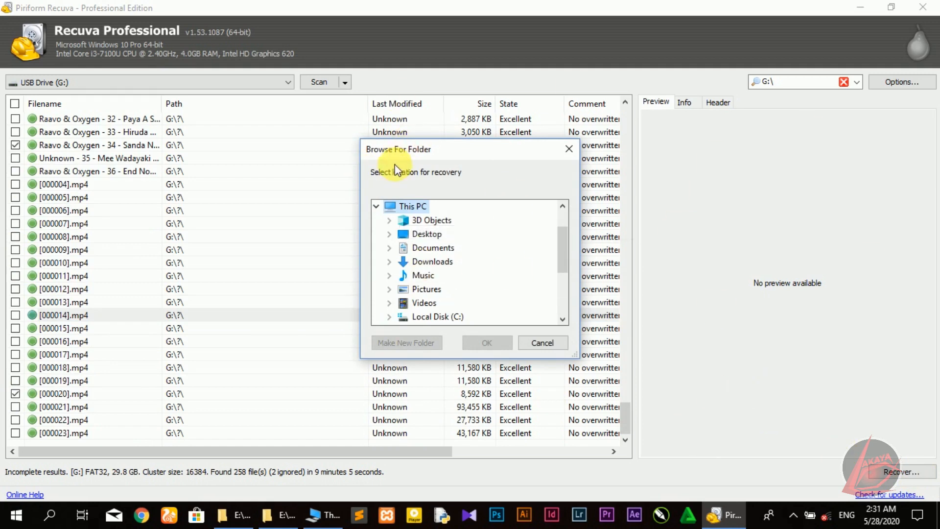
scroll(448, 235, down, 3)
double_click(449, 235)
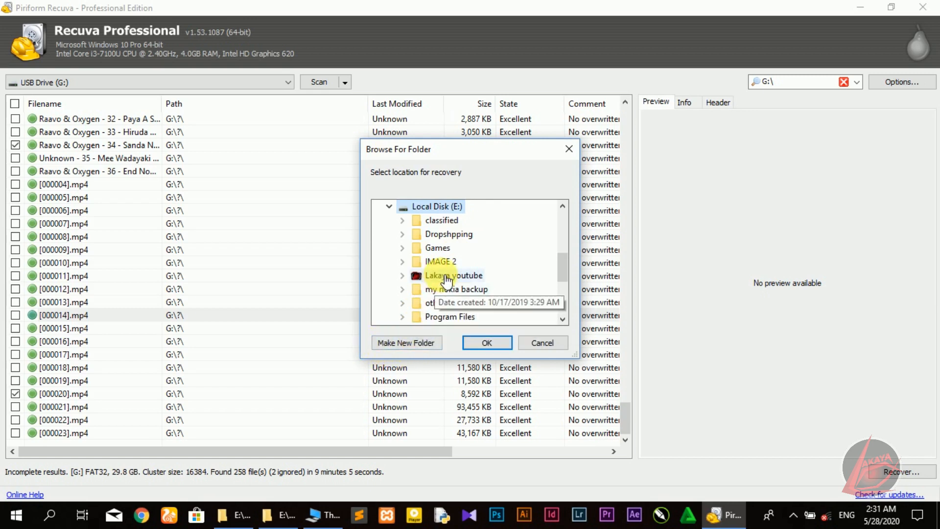
scroll(445, 279, down, 3)
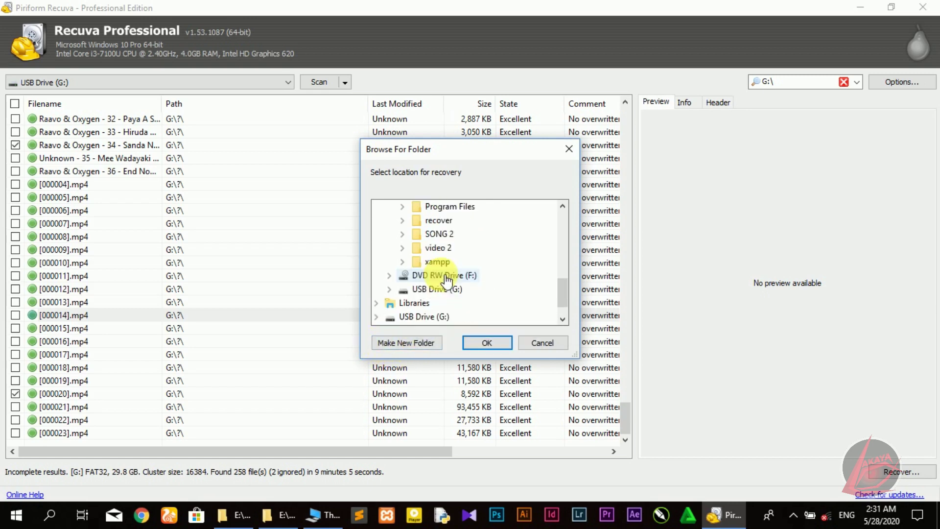
click(417, 222)
scroll(441, 249, up, 2)
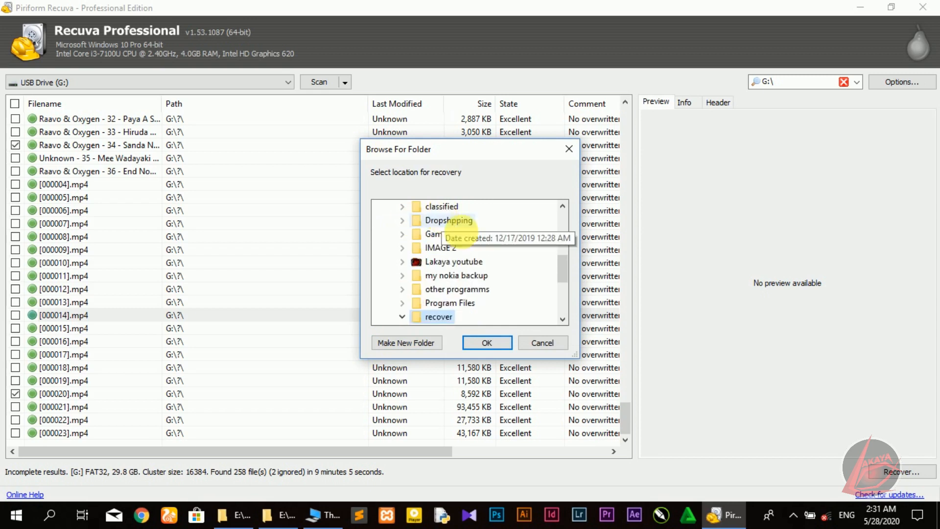
scroll(470, 271, down, 3)
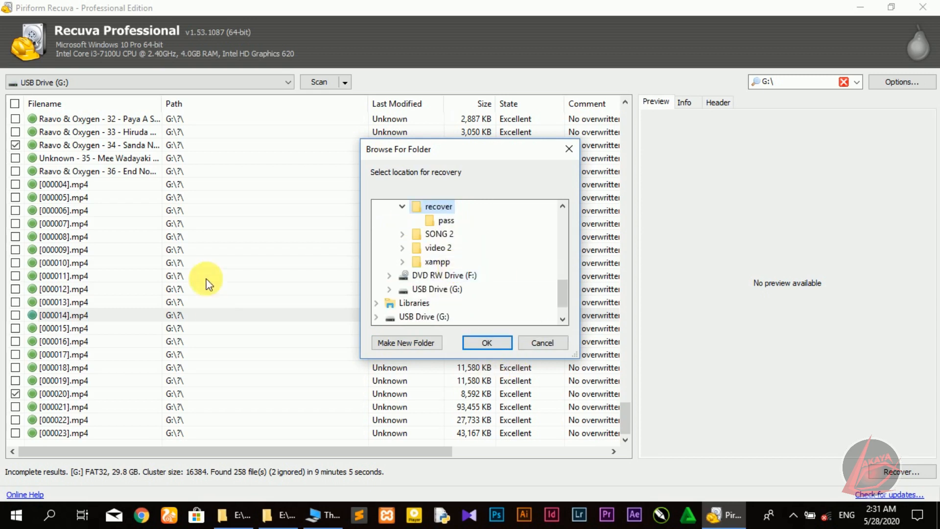
click(487, 342)
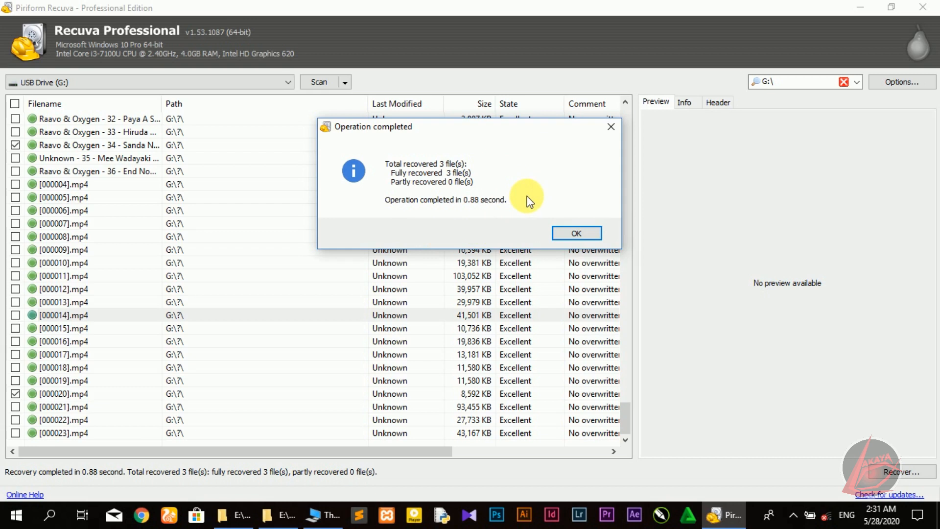
Step: Dismiss the completion message and browse to Local Disk (E:) in File Explorer
click(576, 233)
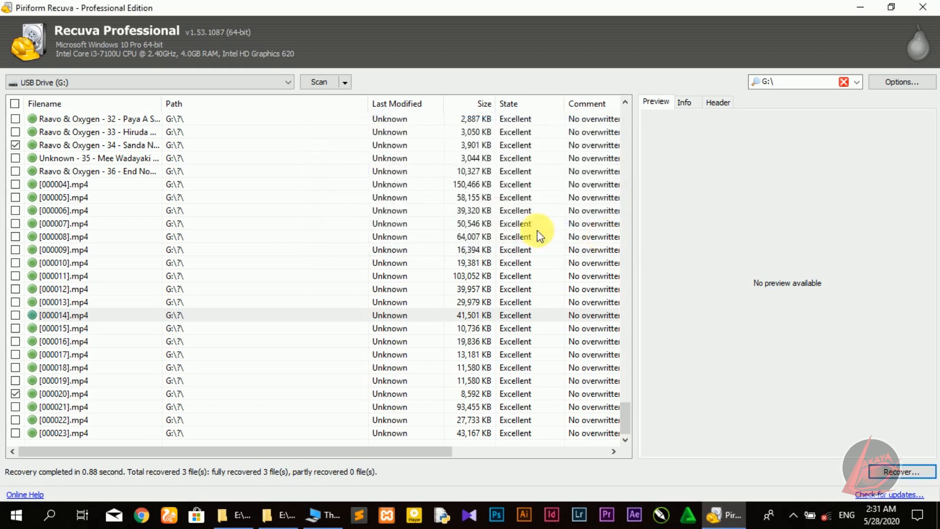
click(256, 514)
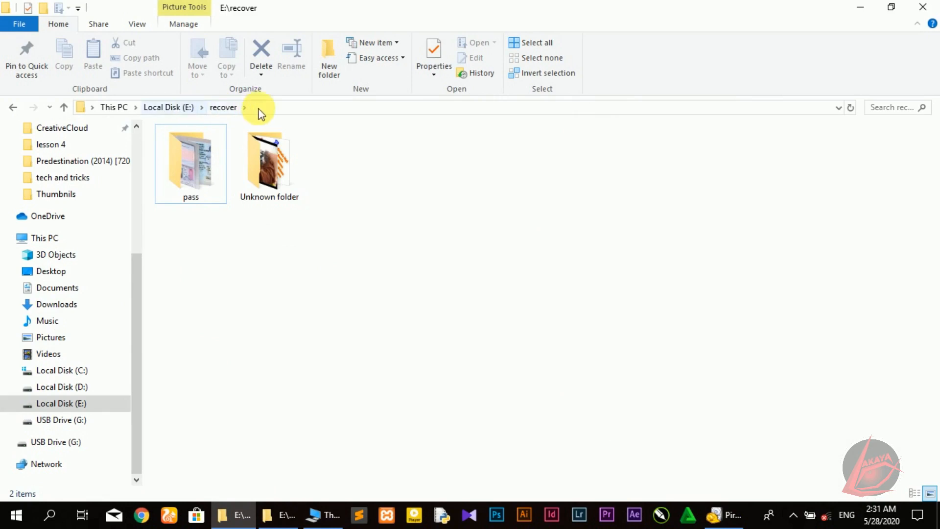
click(74, 238)
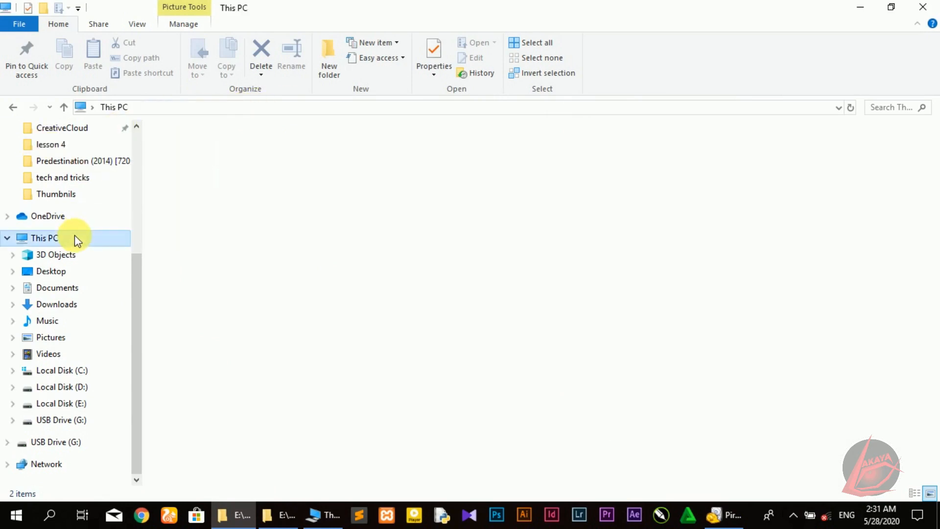
double_click(595, 259)
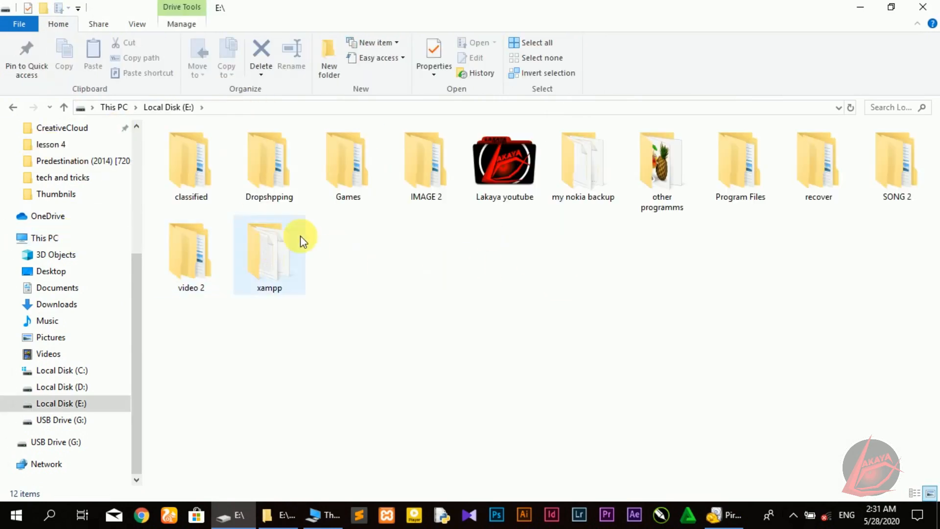
Step: Show E:\recover\Unknown folder as large icons and play the Awanka Hinda mp3
click(837, 185)
double_click(837, 185)
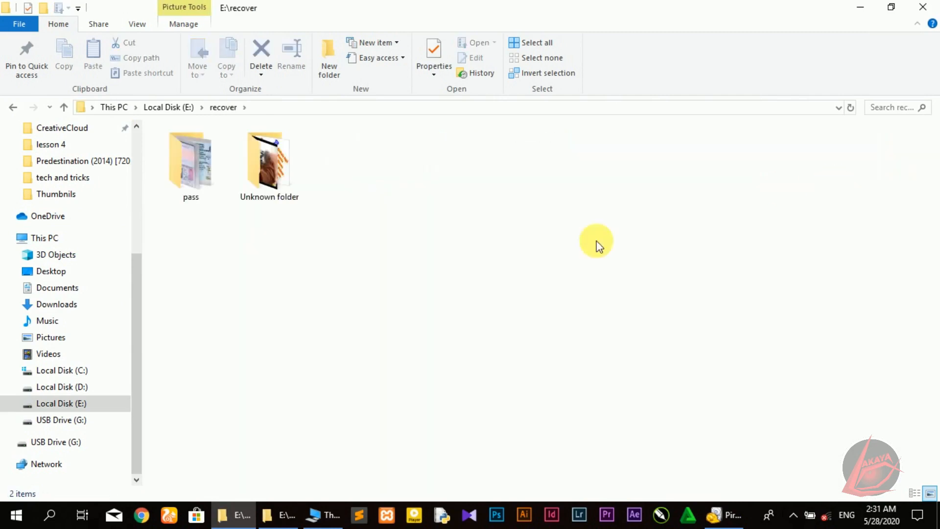
double_click(268, 166)
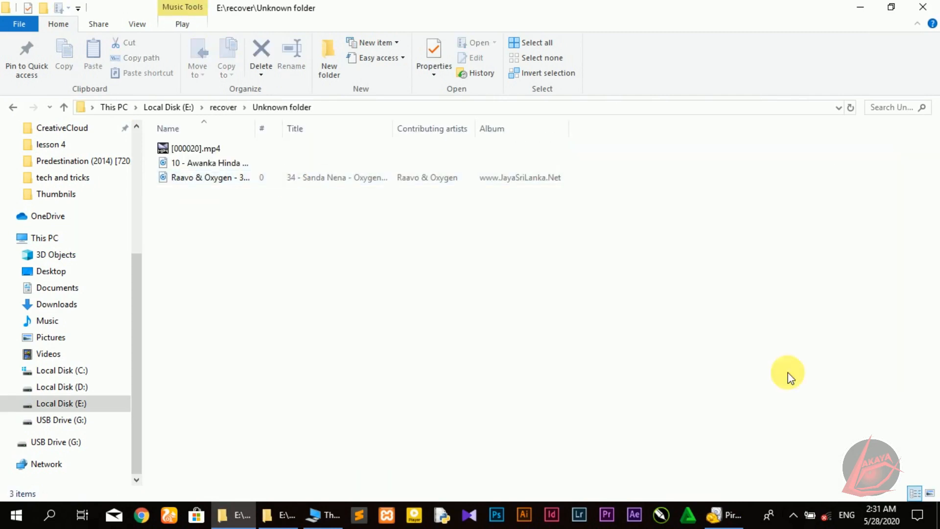
click(930, 492)
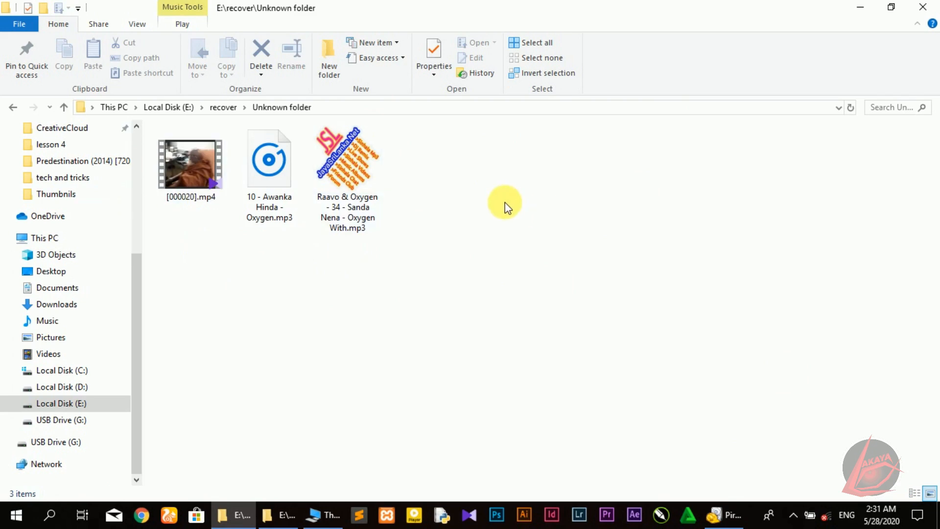
double_click(269, 176)
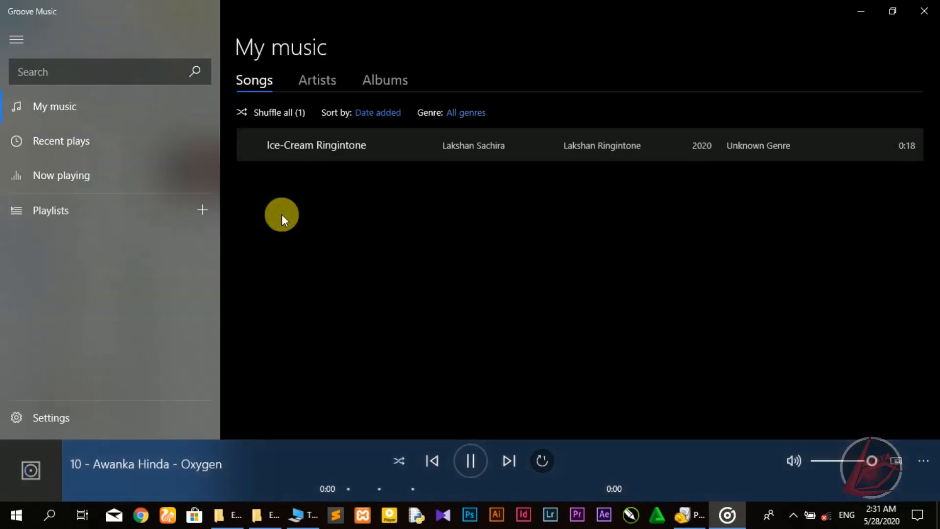
Step: Skip through the Awanka Hinda song in Groove Music and close the player
click(449, 487)
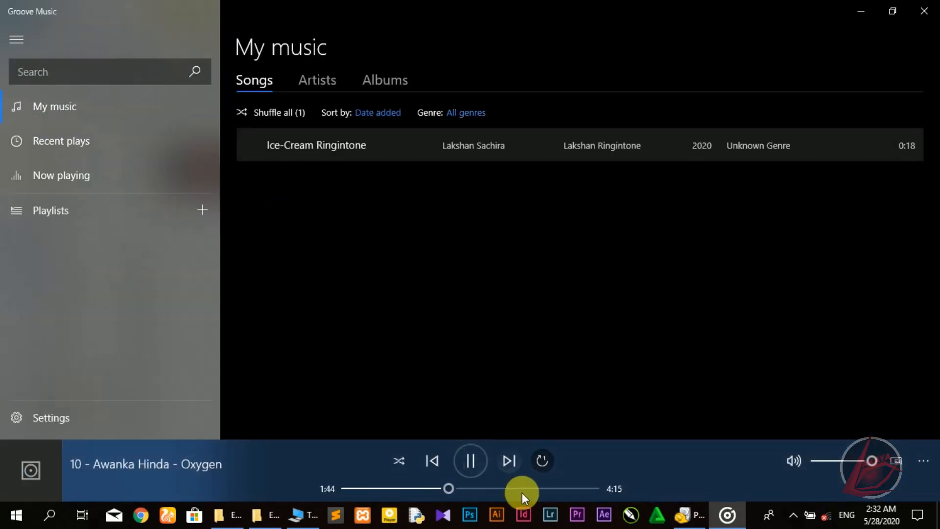
click(522, 489)
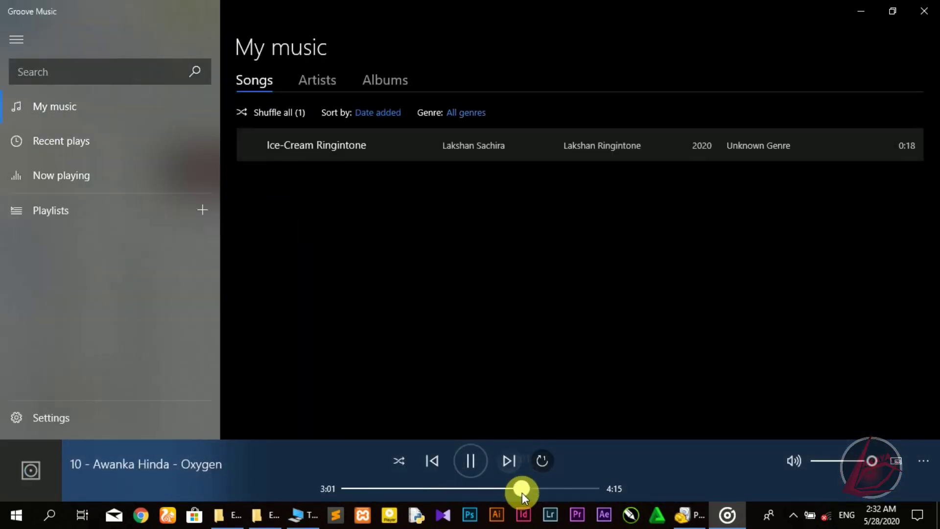
click(571, 487)
click(923, 11)
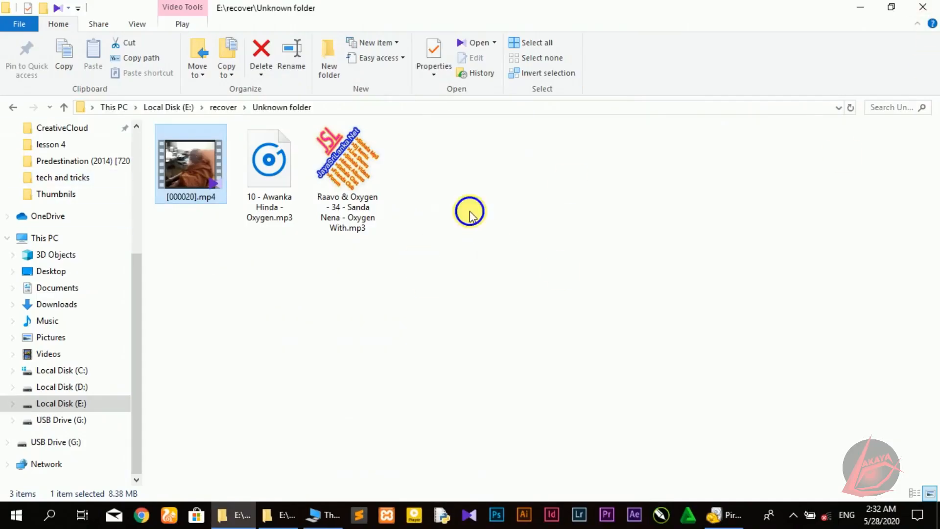
Step: Refresh the recover folder and return to the This PC window
right_click(469, 210)
click(479, 264)
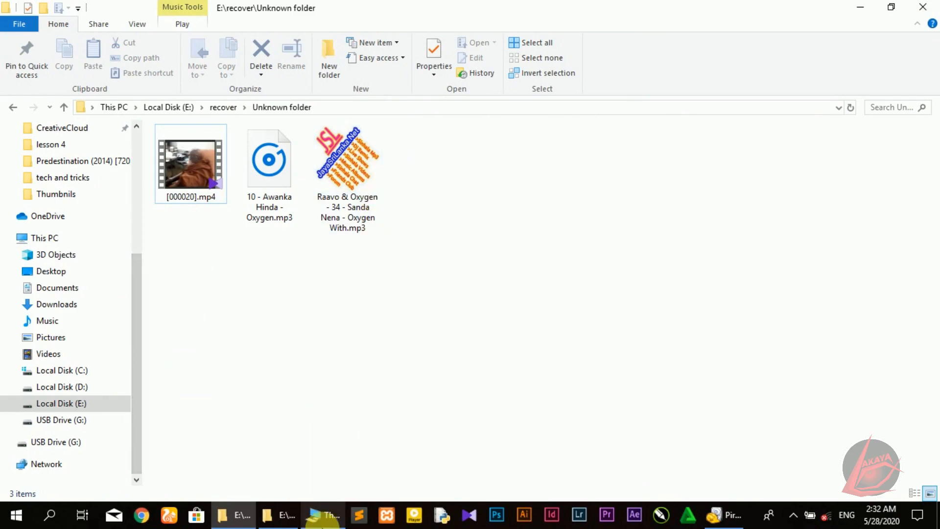
click(323, 513)
click(713, 514)
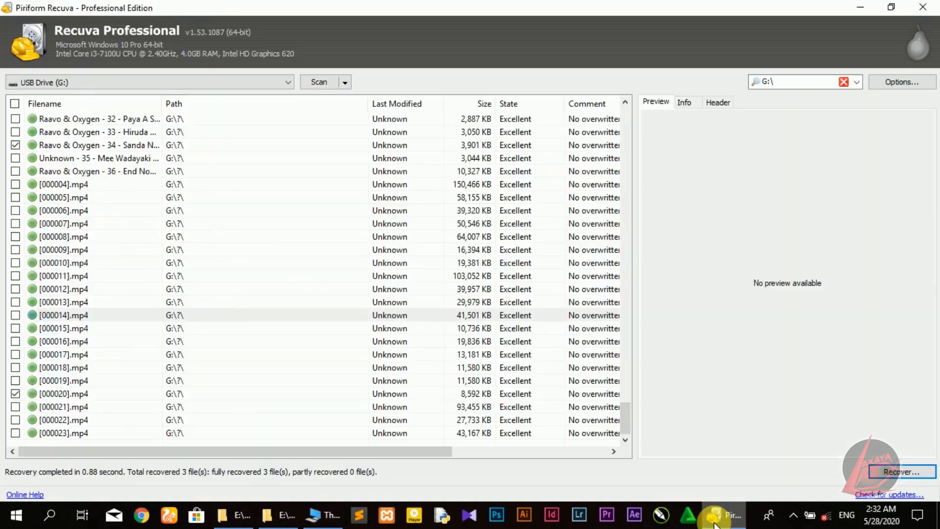
scroll(219, 309, up, 5)
scroll(156, 300, up, 5)
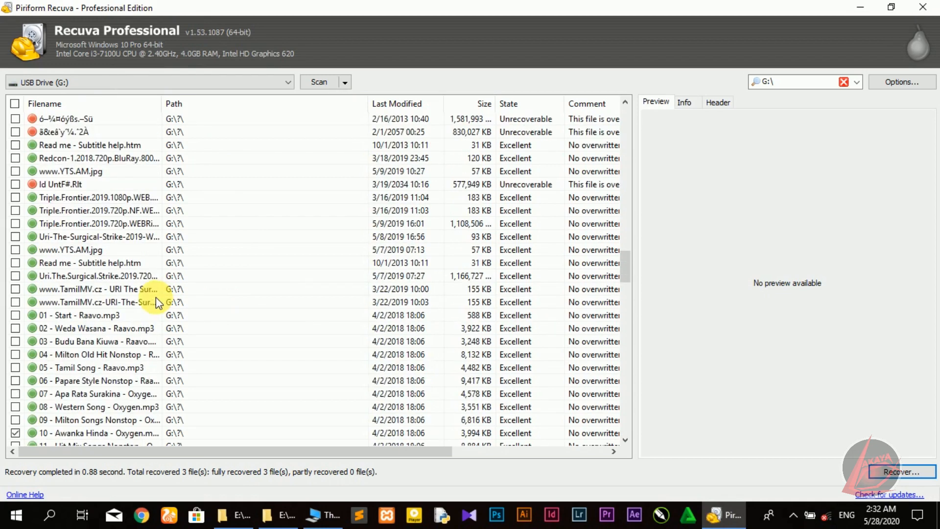
scroll(155, 300, up, 5)
scroll(155, 299, up, 5)
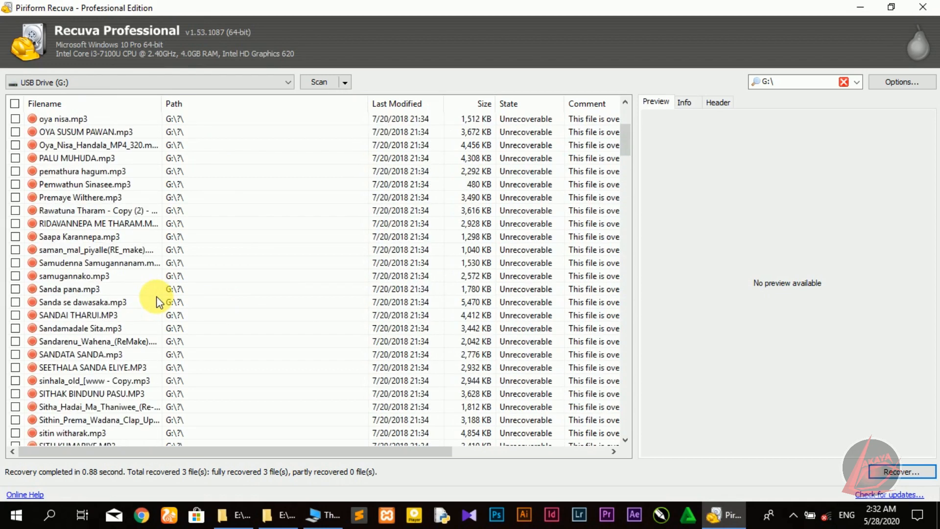
scroll(156, 299, up, 3)
click(71, 144)
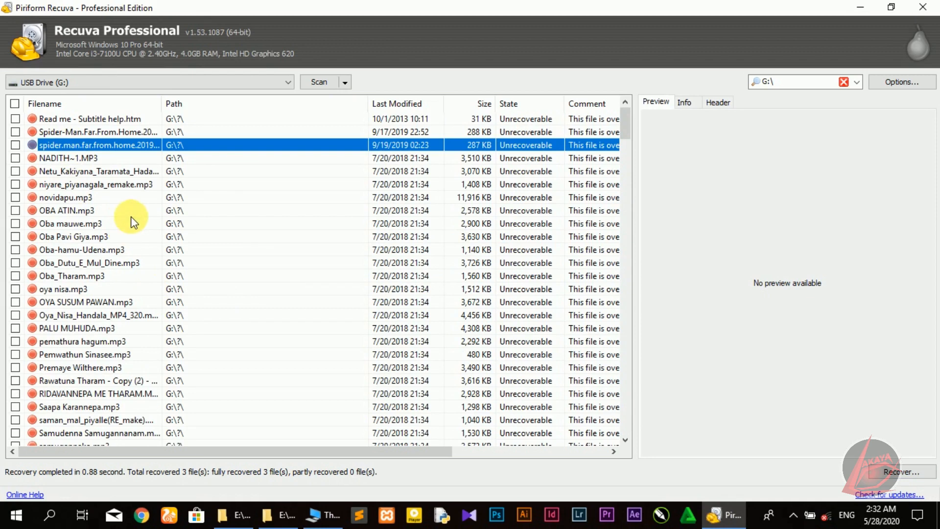
scroll(142, 311, down, 10)
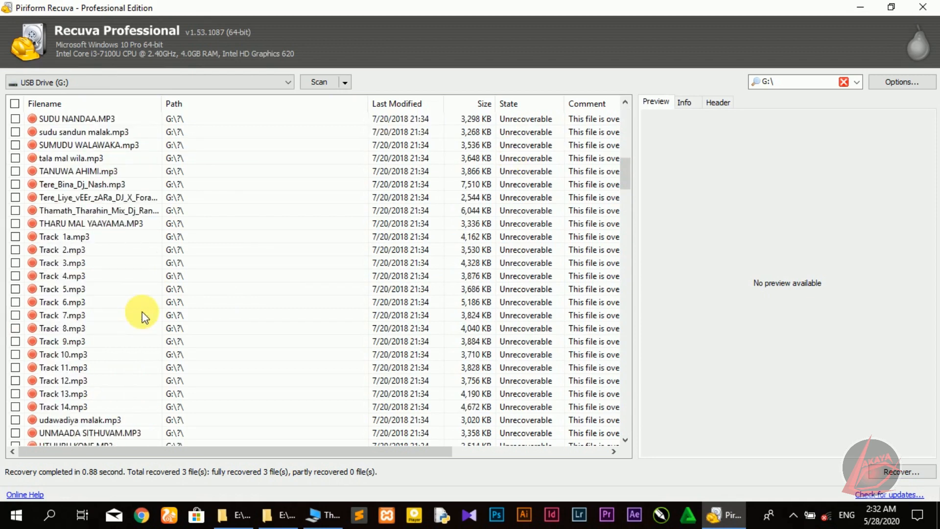
scroll(142, 312, down, 10)
scroll(142, 315, down, 3)
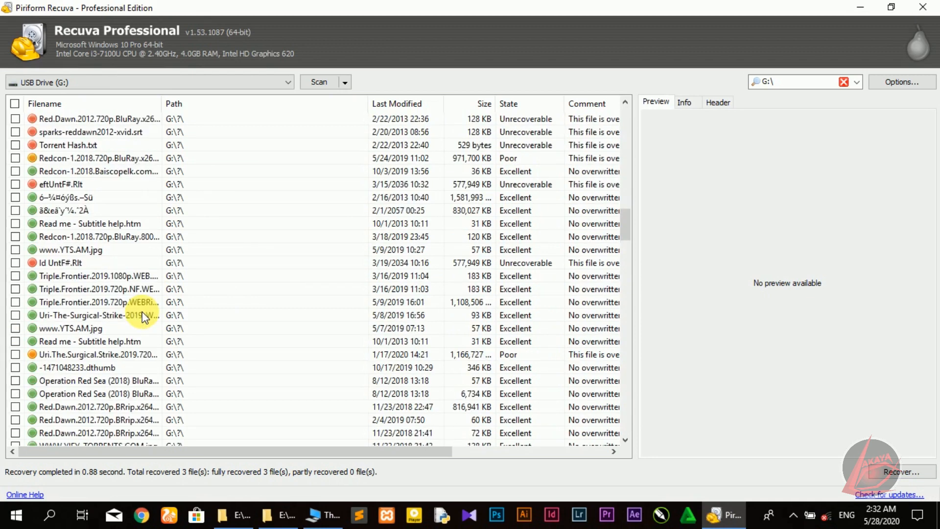
click(80, 158)
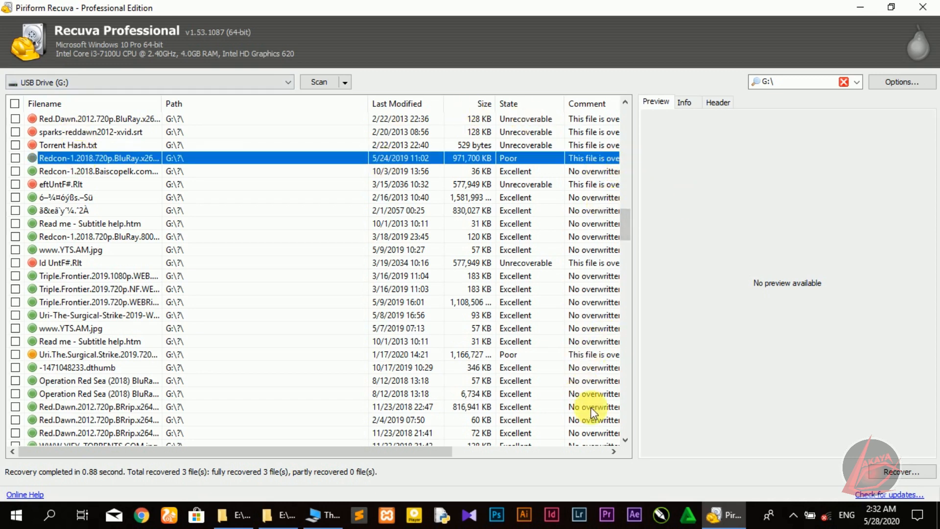
click(616, 451)
click(506, 443)
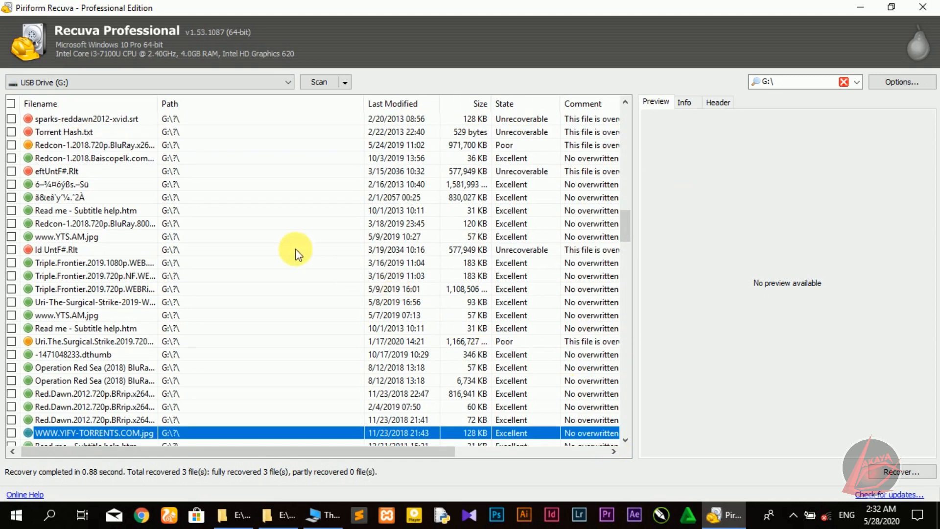
click(137, 327)
click(139, 354)
click(154, 303)
click(224, 276)
scroll(224, 281, down, 10)
scroll(225, 282, down, 10)
scroll(224, 281, down, 10)
click(21, 236)
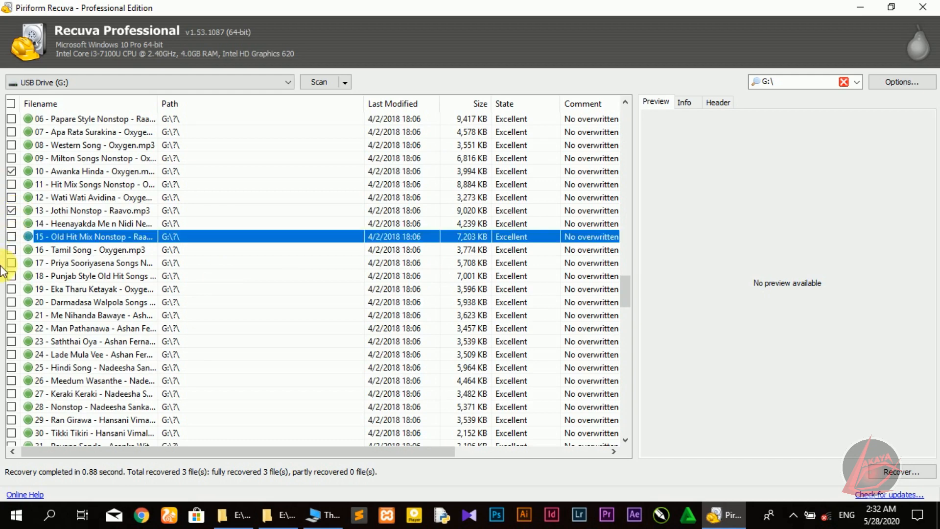